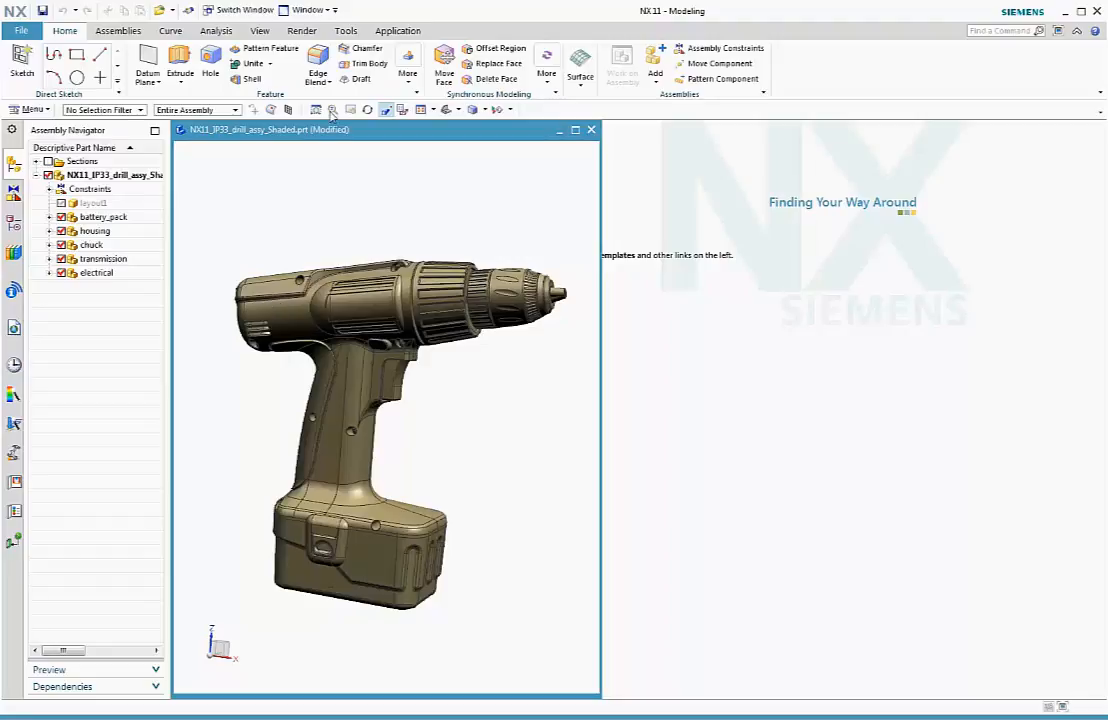
# - Enter the Studio task with the Advanced Studio display and look through the system scenes and studio materials
pyautogui.click(305, 31)
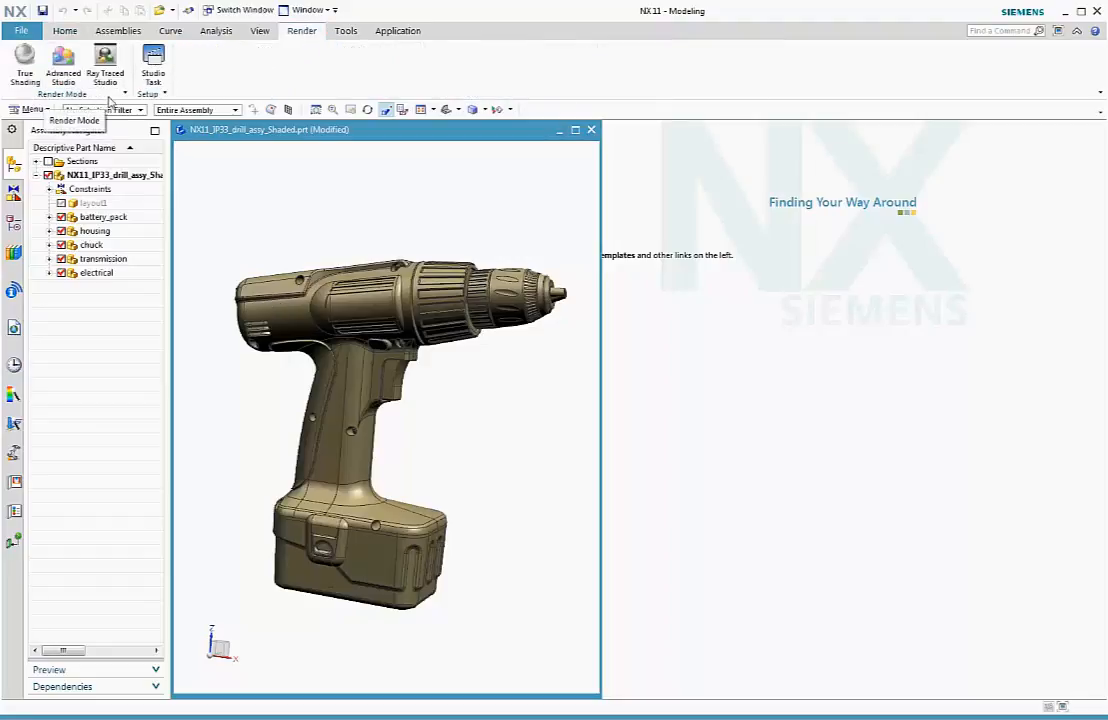
pyautogui.click(152, 74)
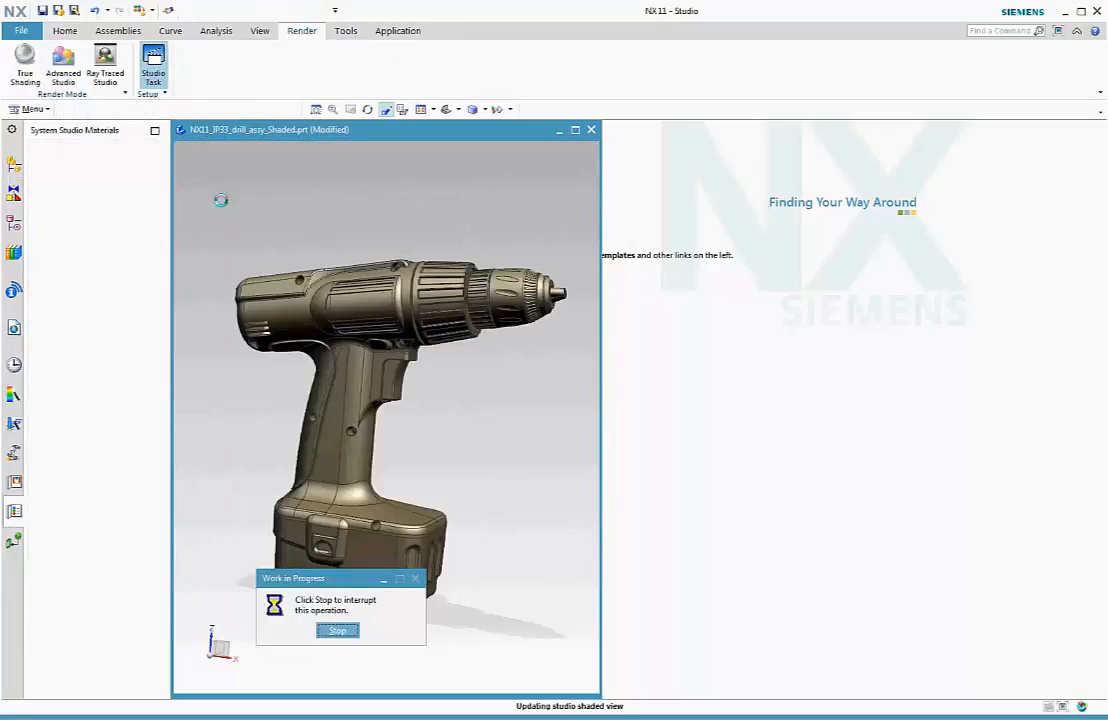
pyautogui.click(64, 72)
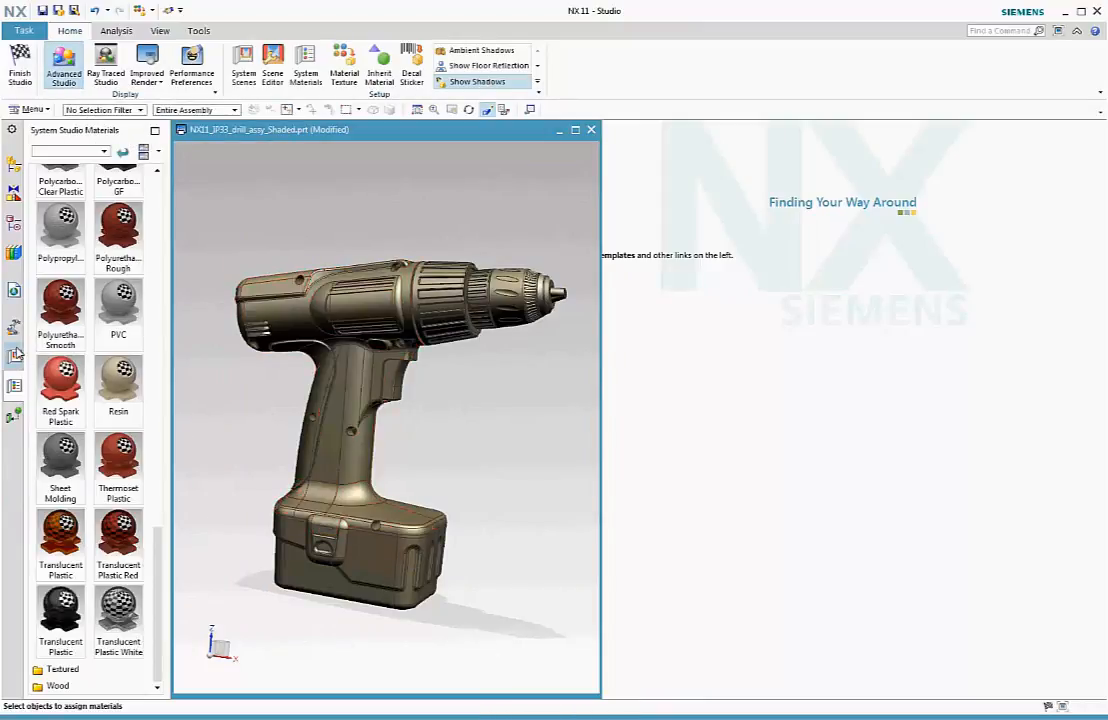
pyautogui.click(14, 357)
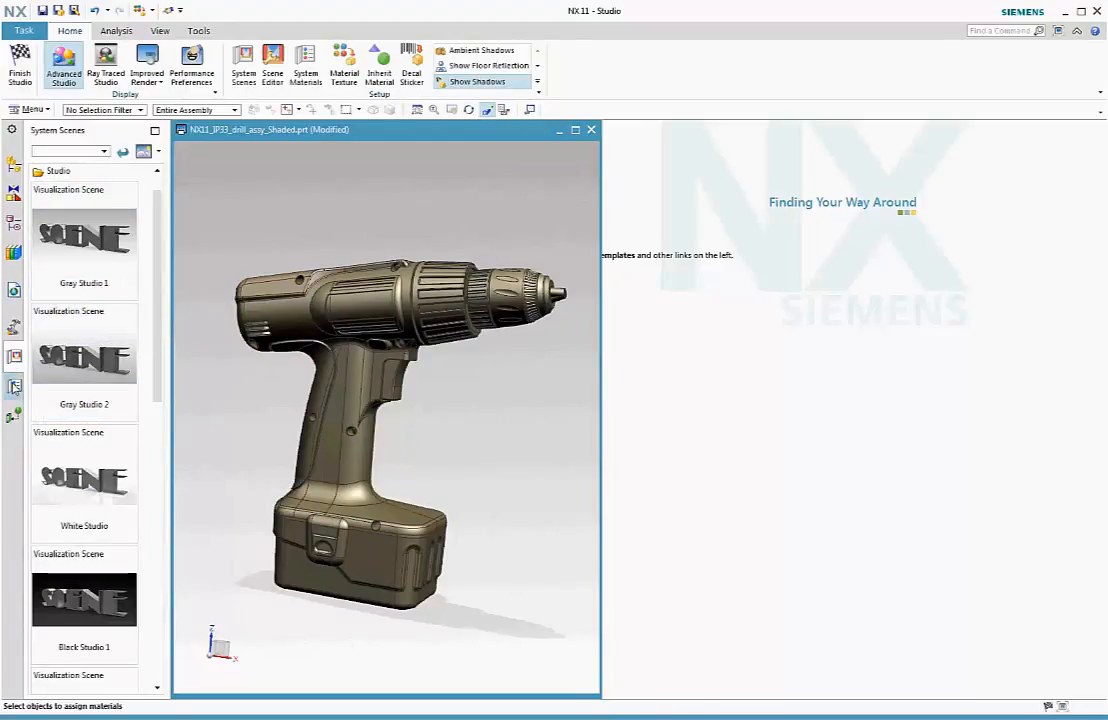
pyautogui.click(14, 385)
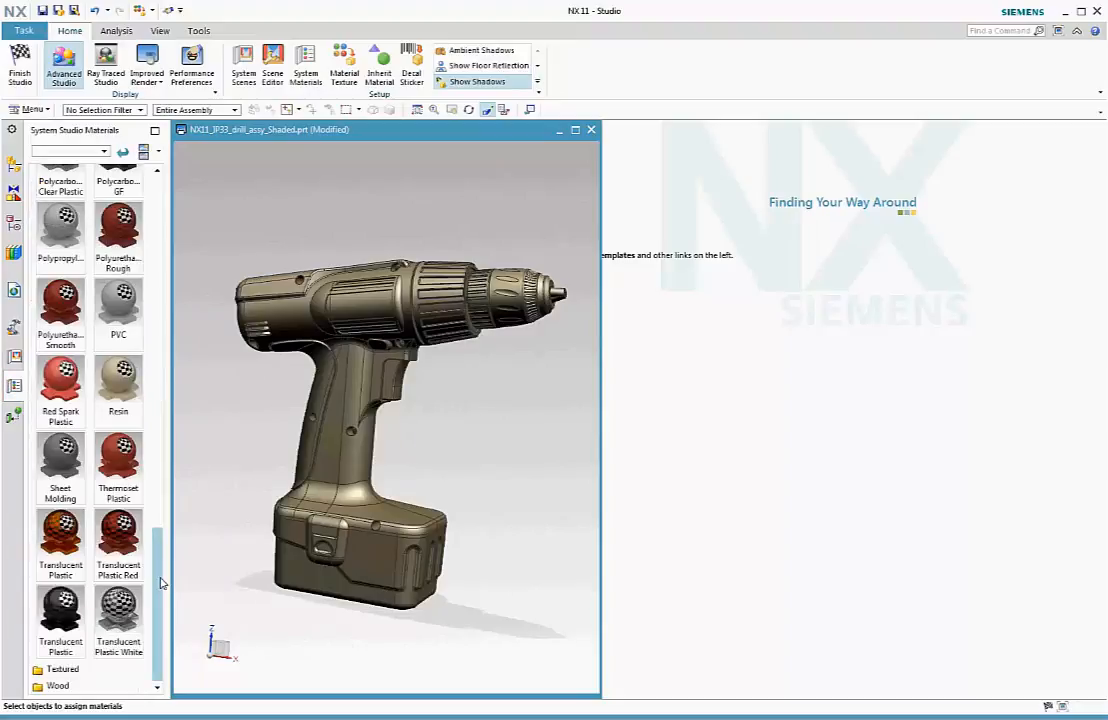
# - Apply the Red Spark Plastic material to both halves of the drill housing
pyautogui.moveTo(60, 385); pyautogui.dragTo(242, 563)
pyautogui.moveTo(393, 683); pyautogui.dragTo(255, 676, button='middle')
pyautogui.moveTo(60, 385); pyautogui.dragTo(458, 462)
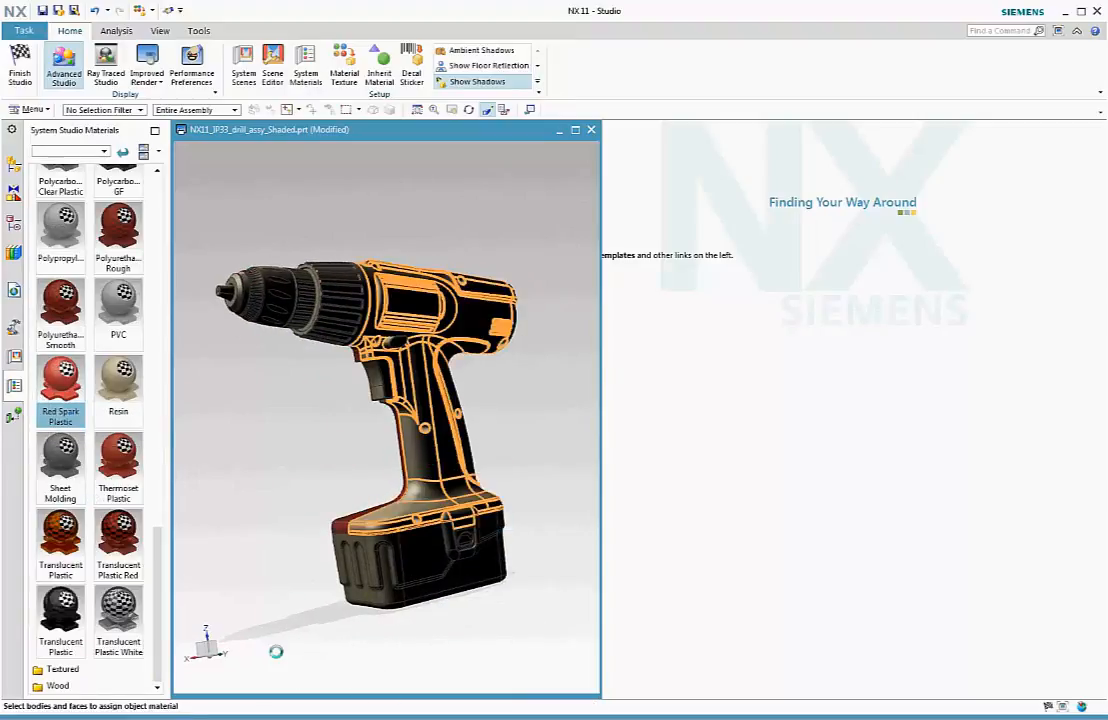
pyautogui.moveTo(275, 657); pyautogui.dragTo(388, 663, button='middle')
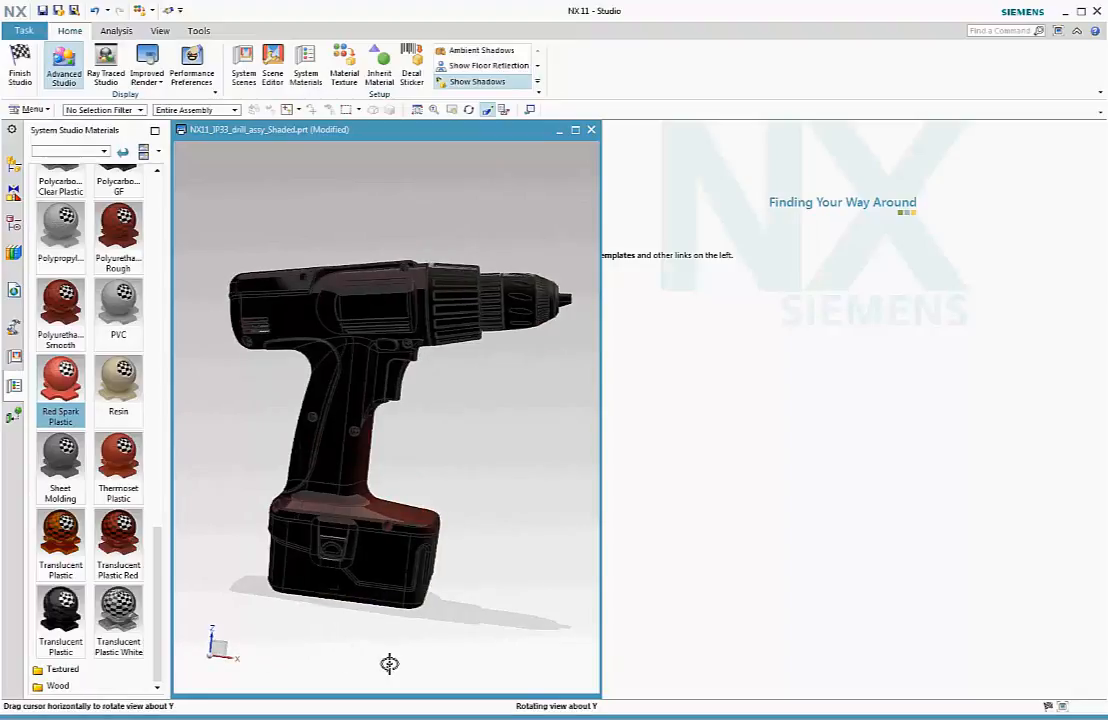
# - Apply the black-toned Translucent Plastic to the torque selector and start a Ray Traced Studio rendering of the drill
pyautogui.click(440, 304)
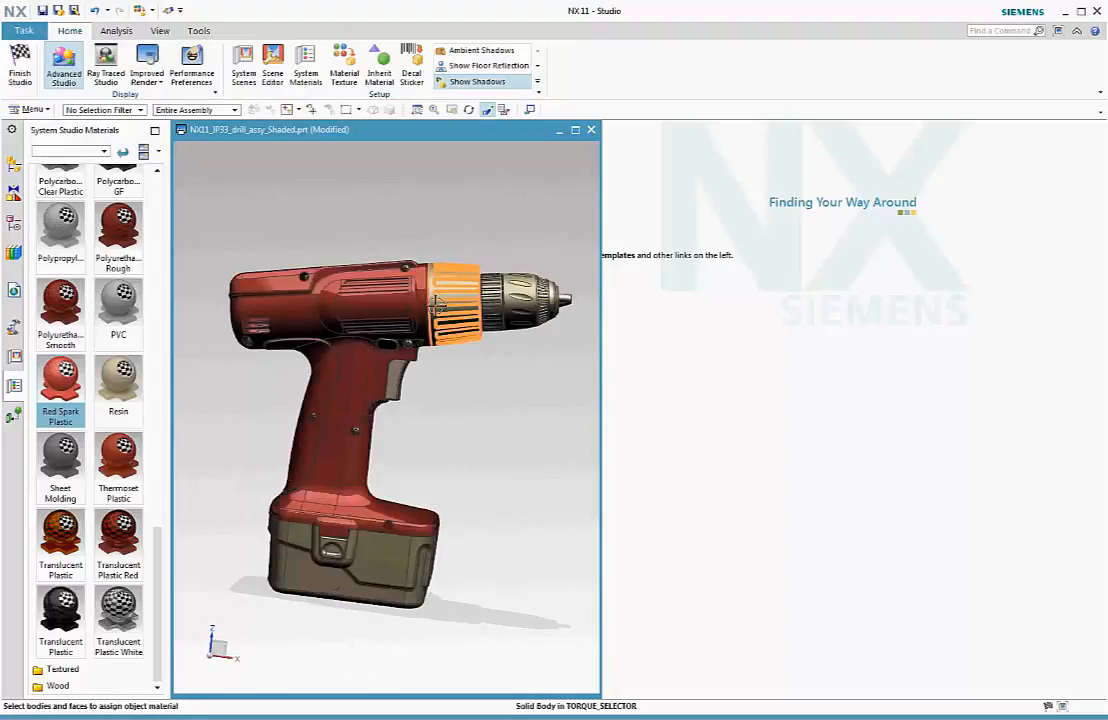
pyautogui.click(74, 646)
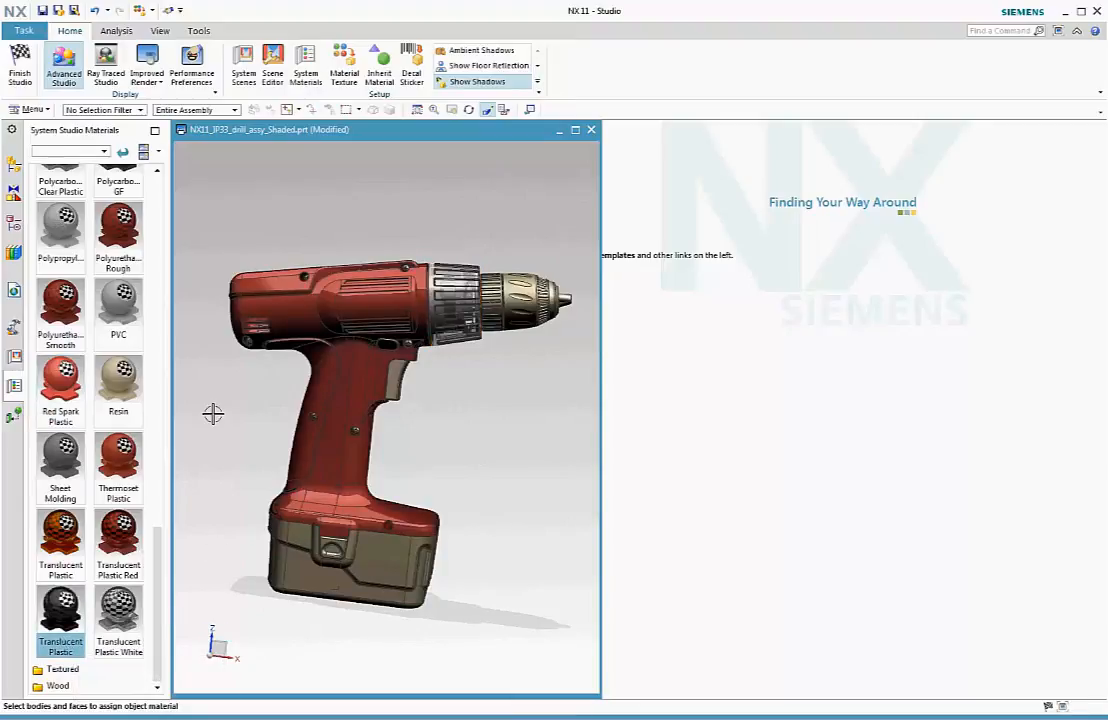
pyautogui.click(107, 70)
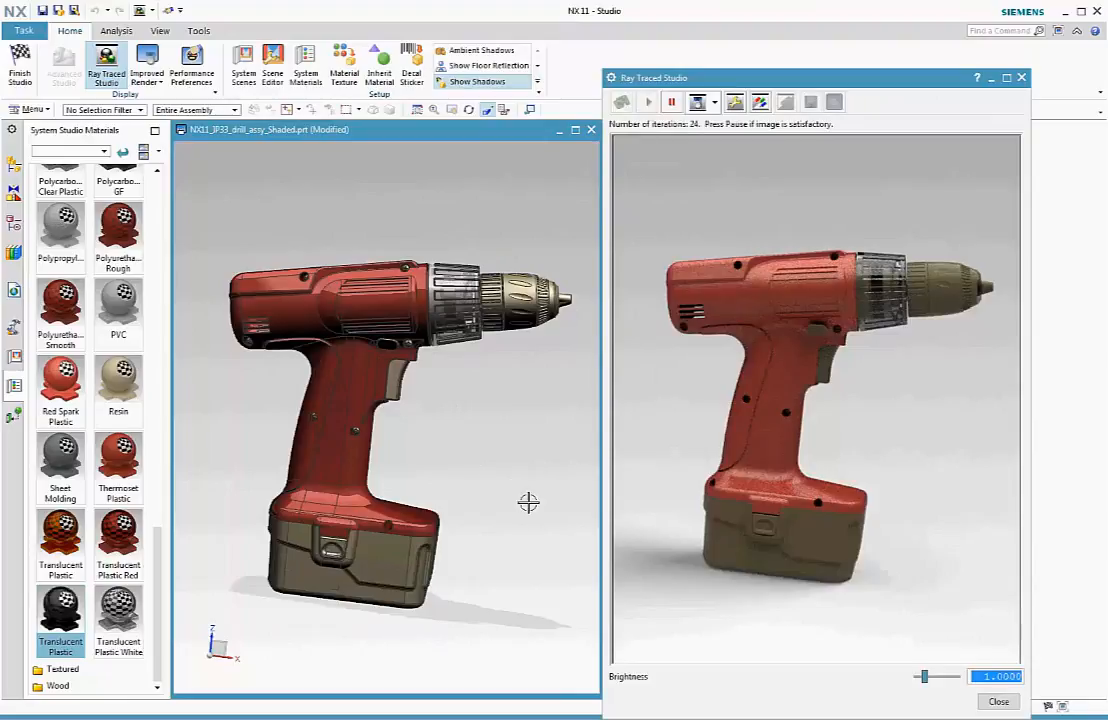
pyautogui.moveTo(529, 579); pyautogui.dragTo(512, 579, button='middle')
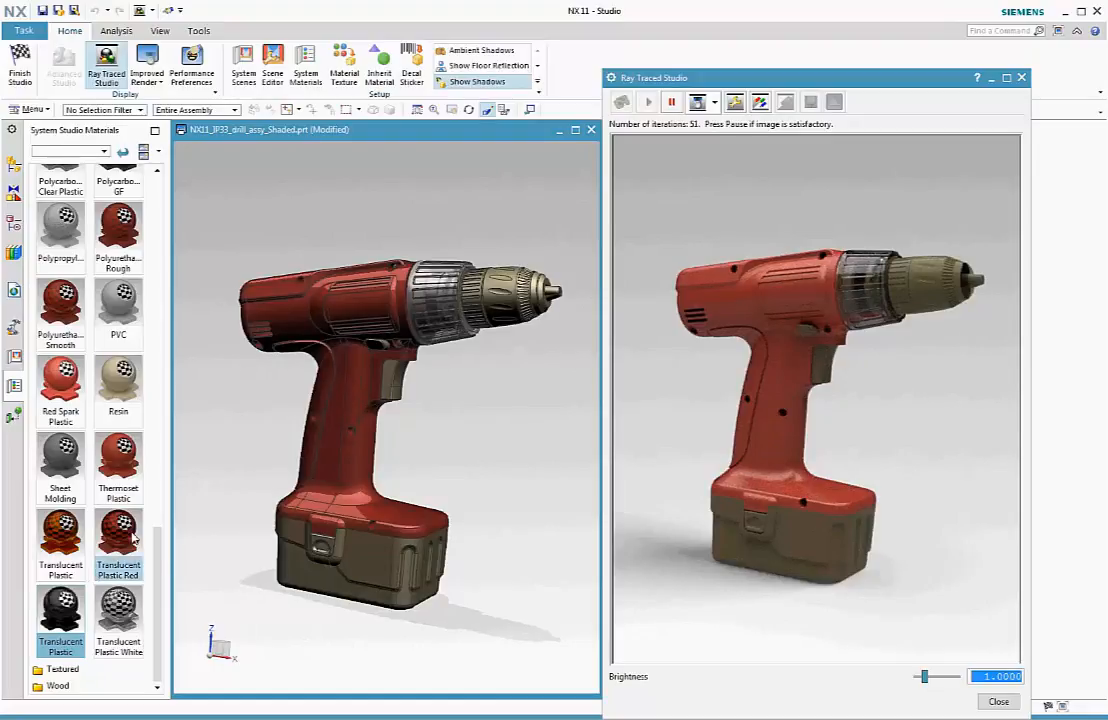
# - Apply the Glossy Plastic Black material to the chuck cover and the battery pack body
pyautogui.scroll(10, 100, 480)
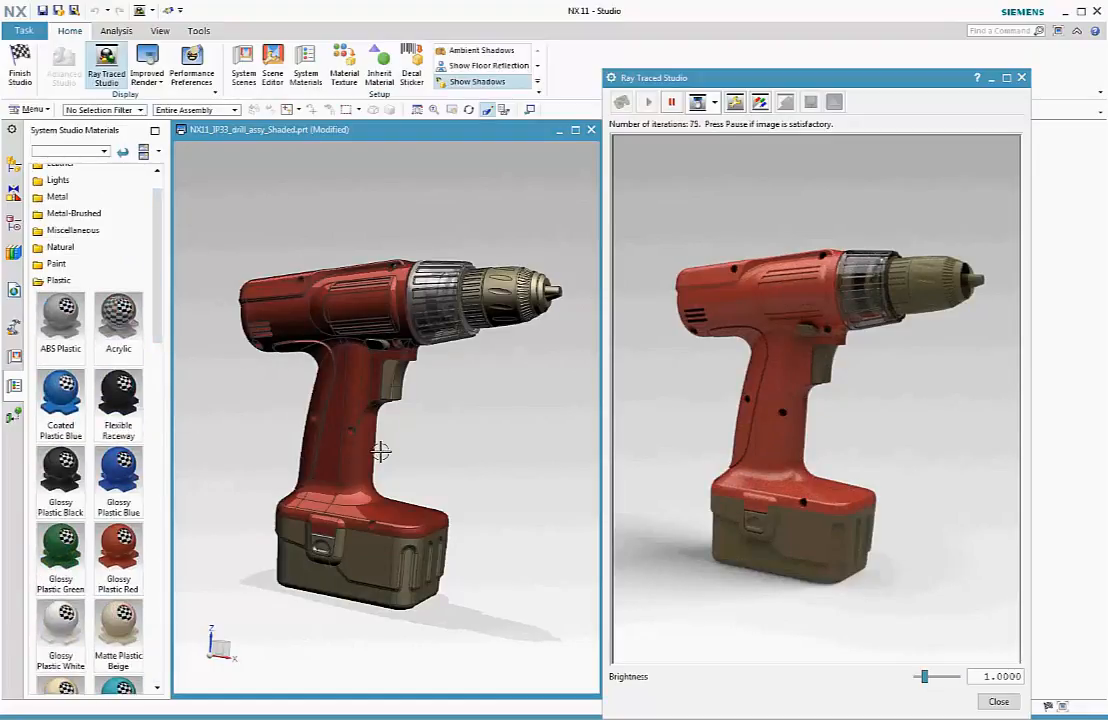
pyautogui.click(500, 311)
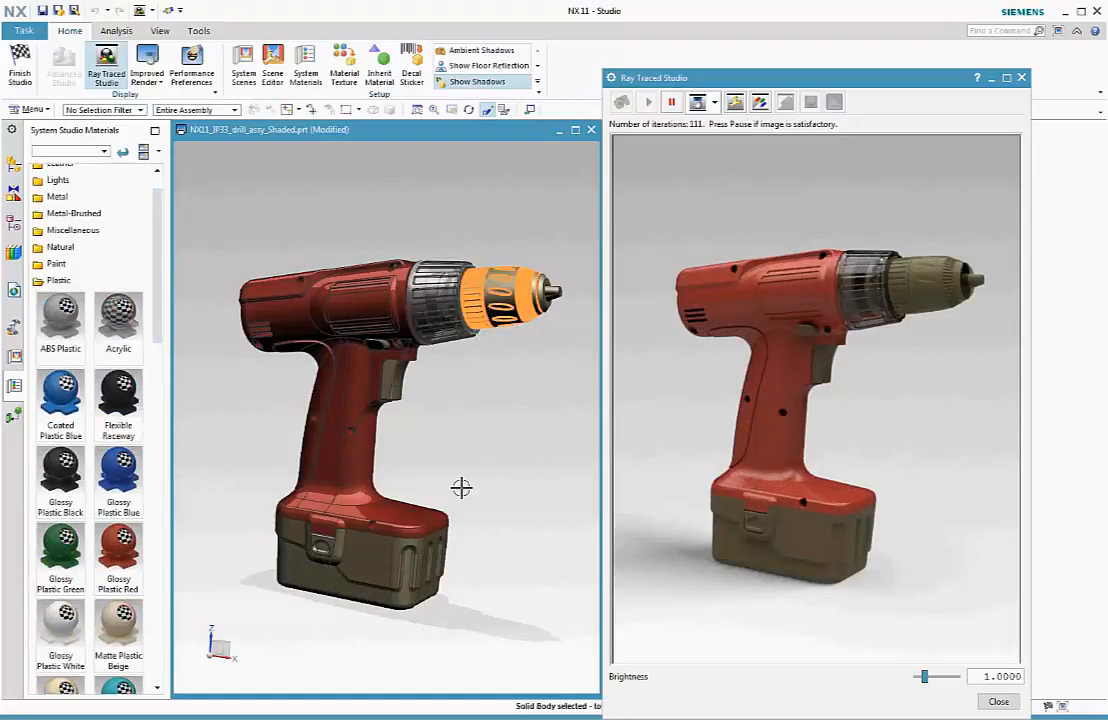
pyautogui.click(367, 581)
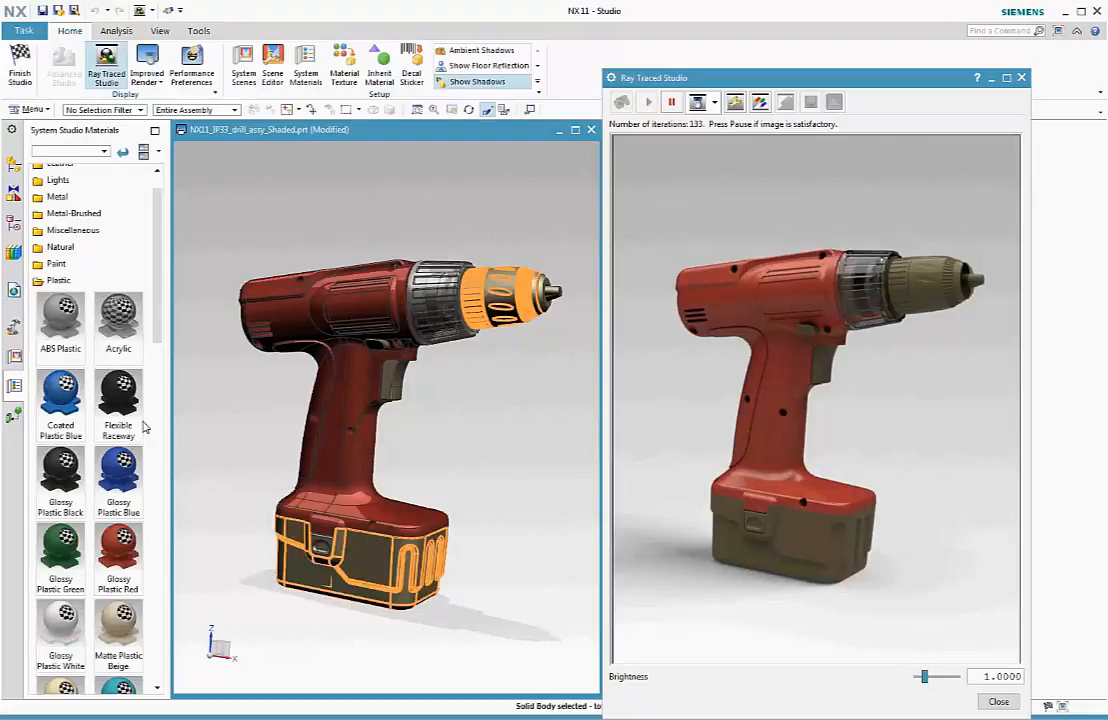
pyautogui.click(60, 478)
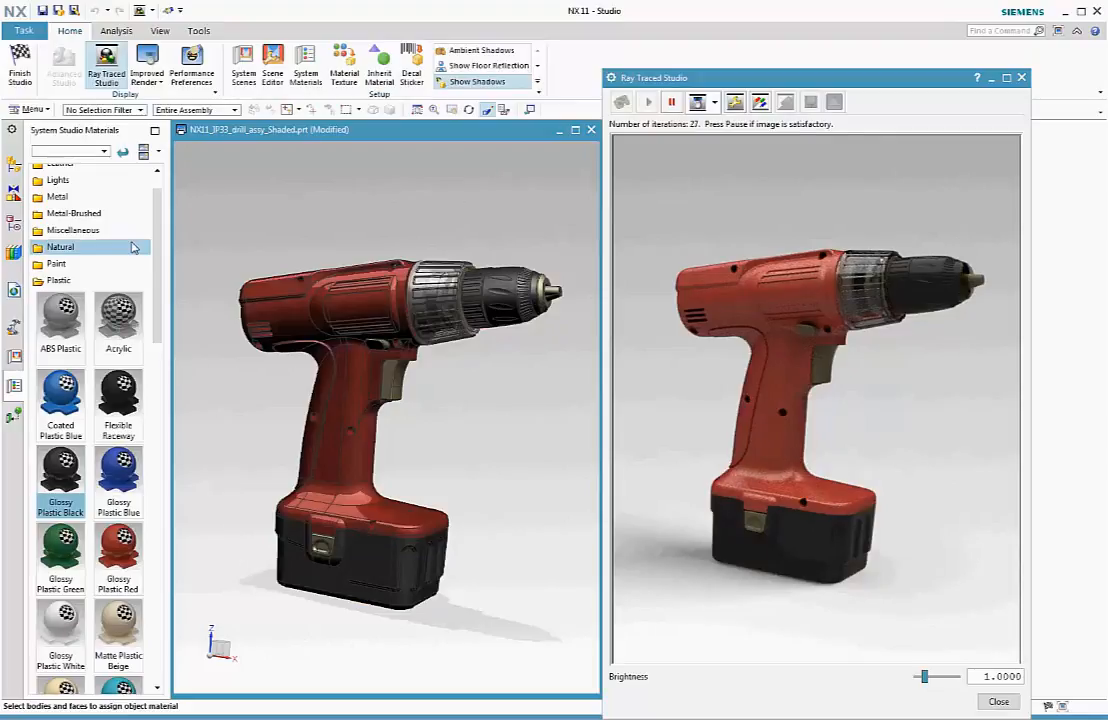
# - Apply the Stainless Steel metal material to the solid bodies at the tip of the chuck
pyautogui.click(88, 197)
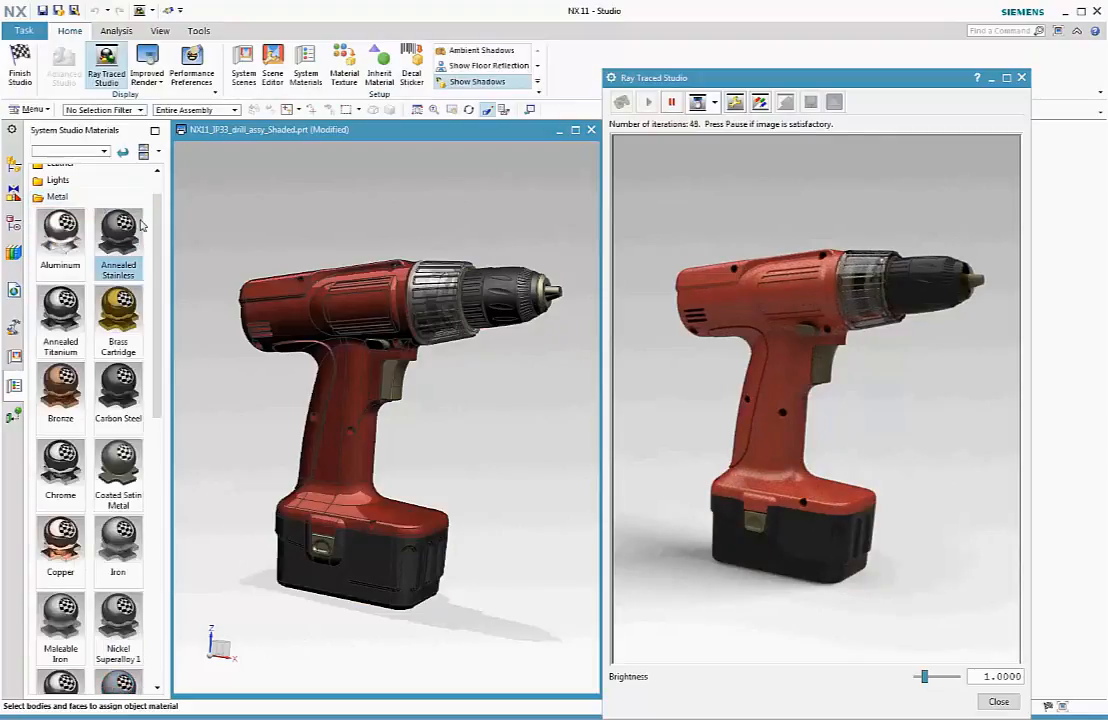
pyautogui.moveTo(159, 240); pyautogui.dragTo(134, 529)
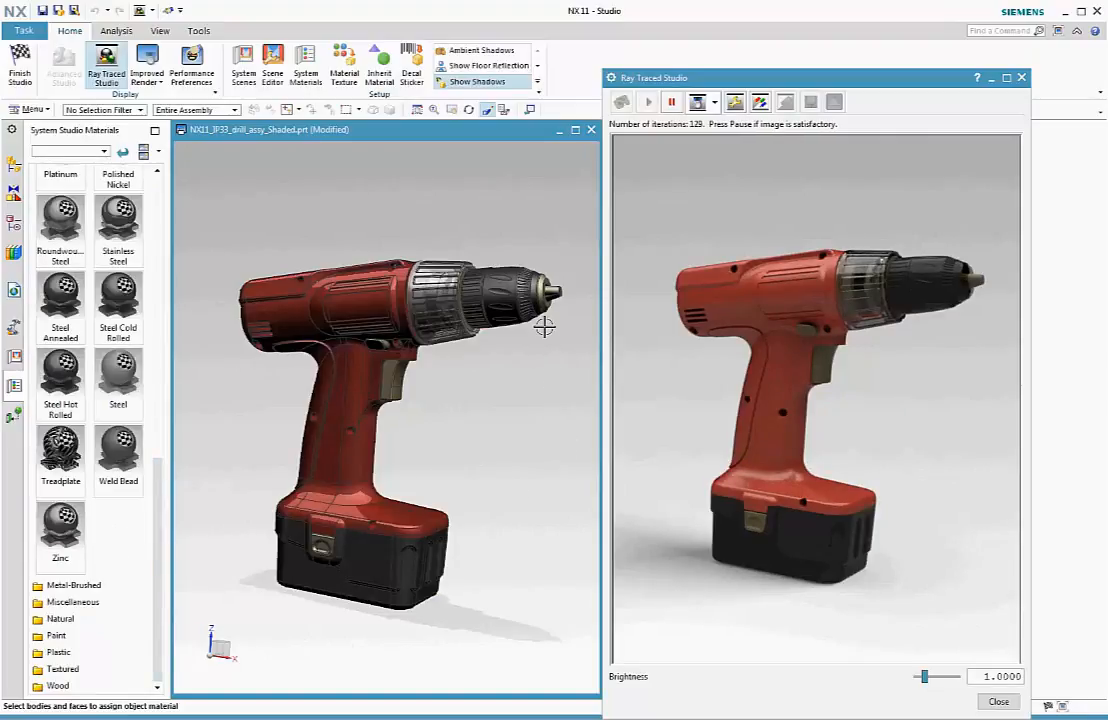
pyautogui.click(550, 288)
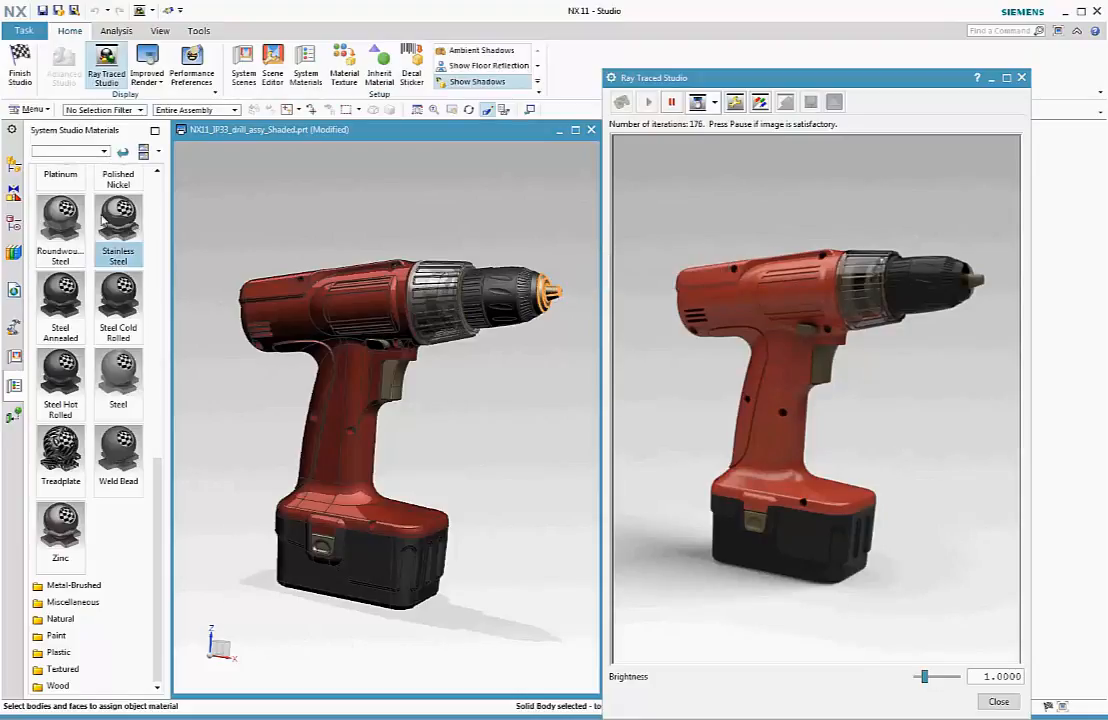
pyautogui.click(105, 222)
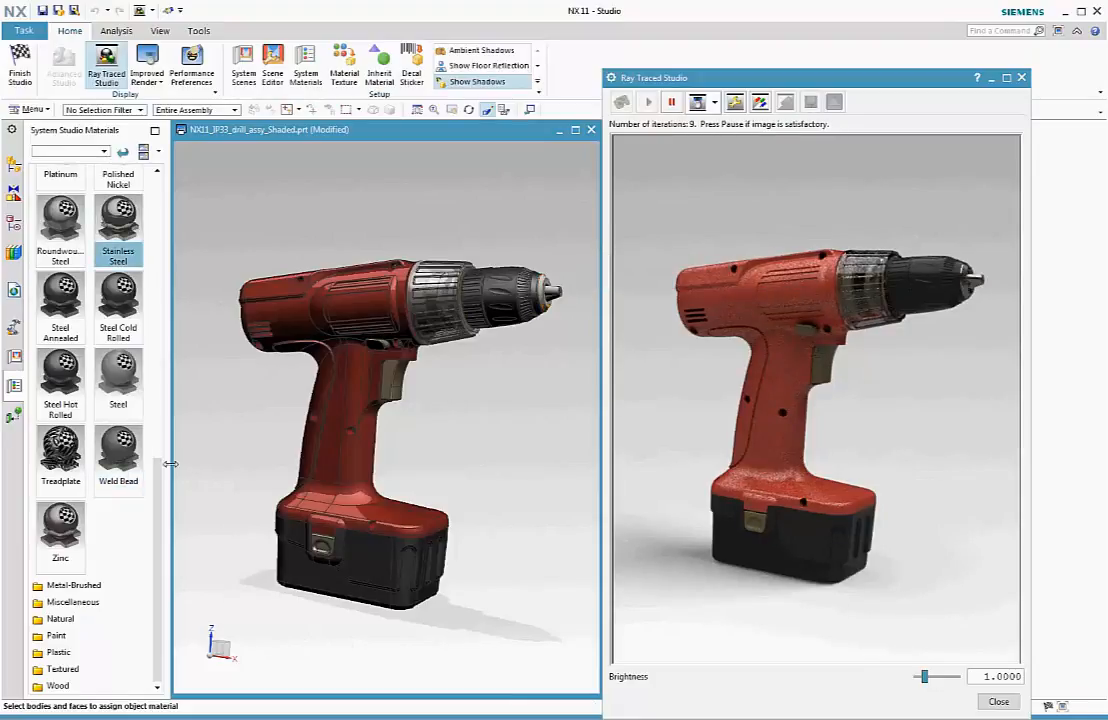
# - Restrict selection to faces and apply Coated Satin Metal to the recessed band face of the chuck cover
pyautogui.scroll(5, 175, 368)
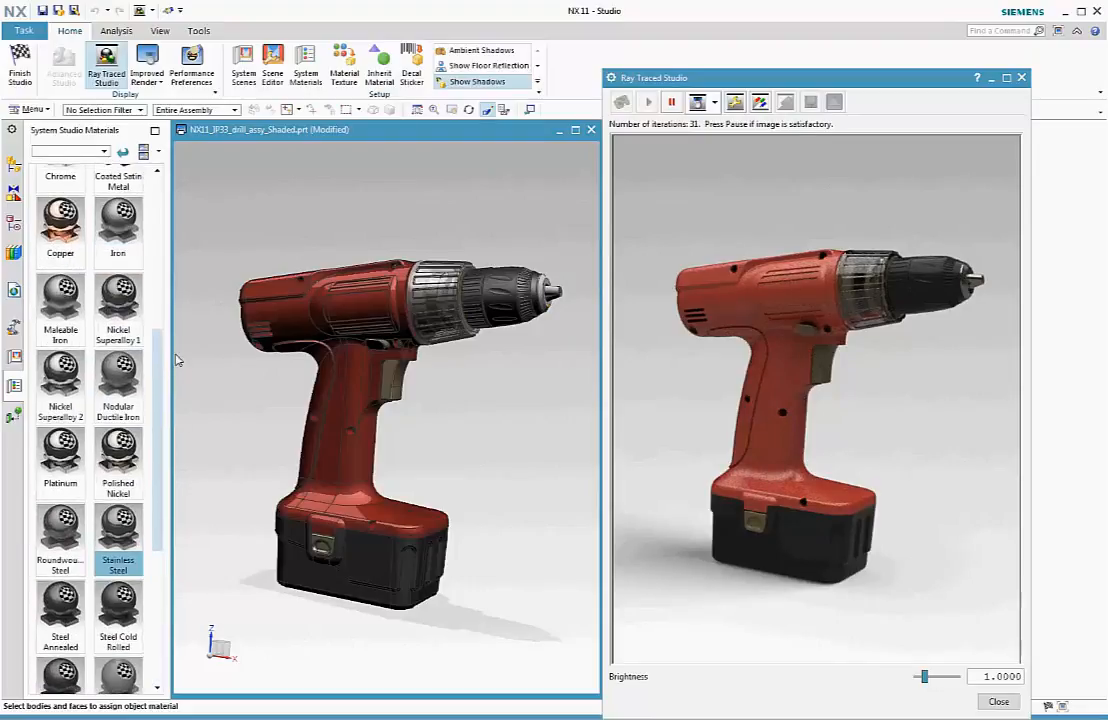
pyautogui.scroll(4, 178, 360)
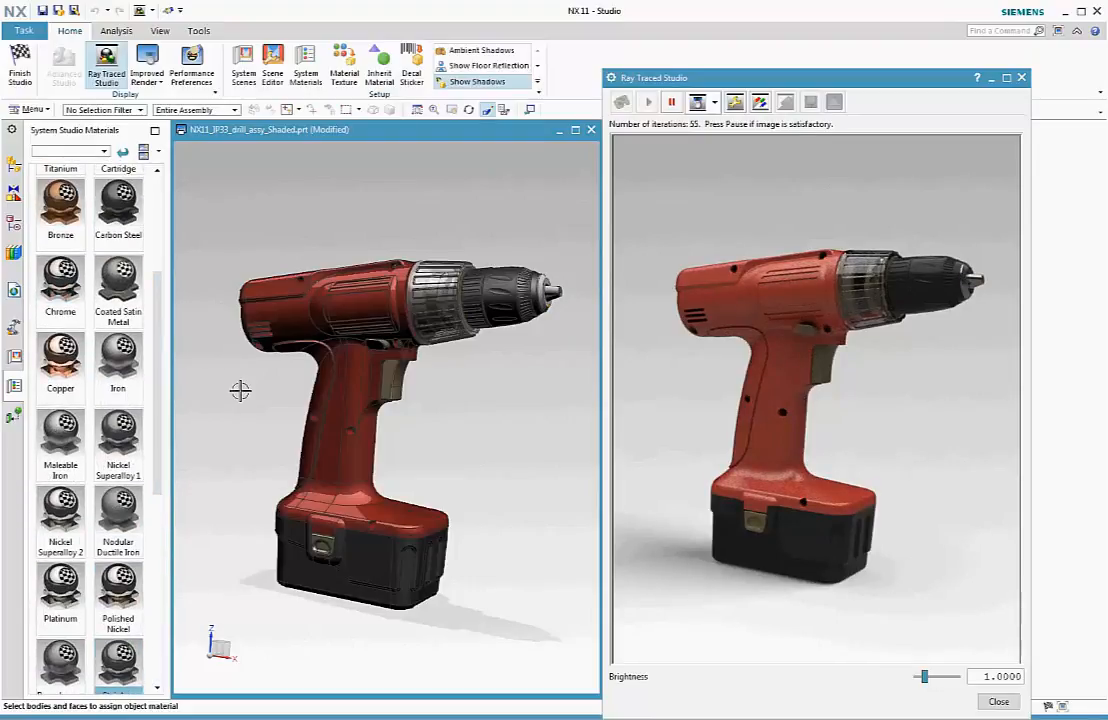
pyautogui.click(132, 111)
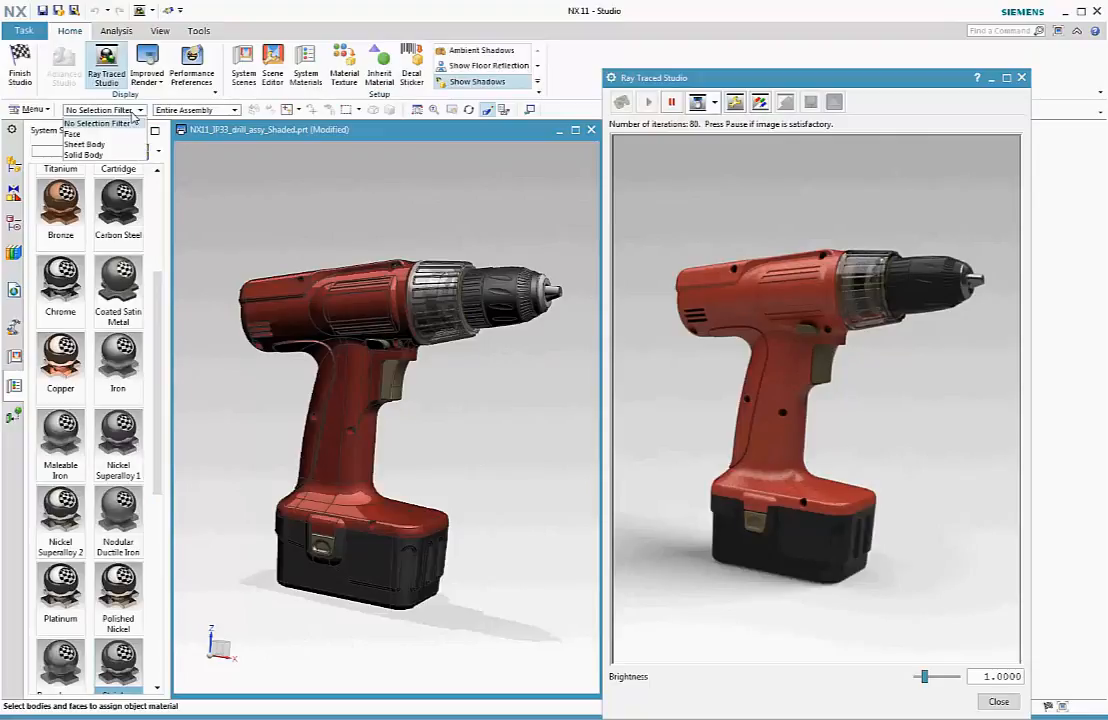
pyautogui.click(73, 133)
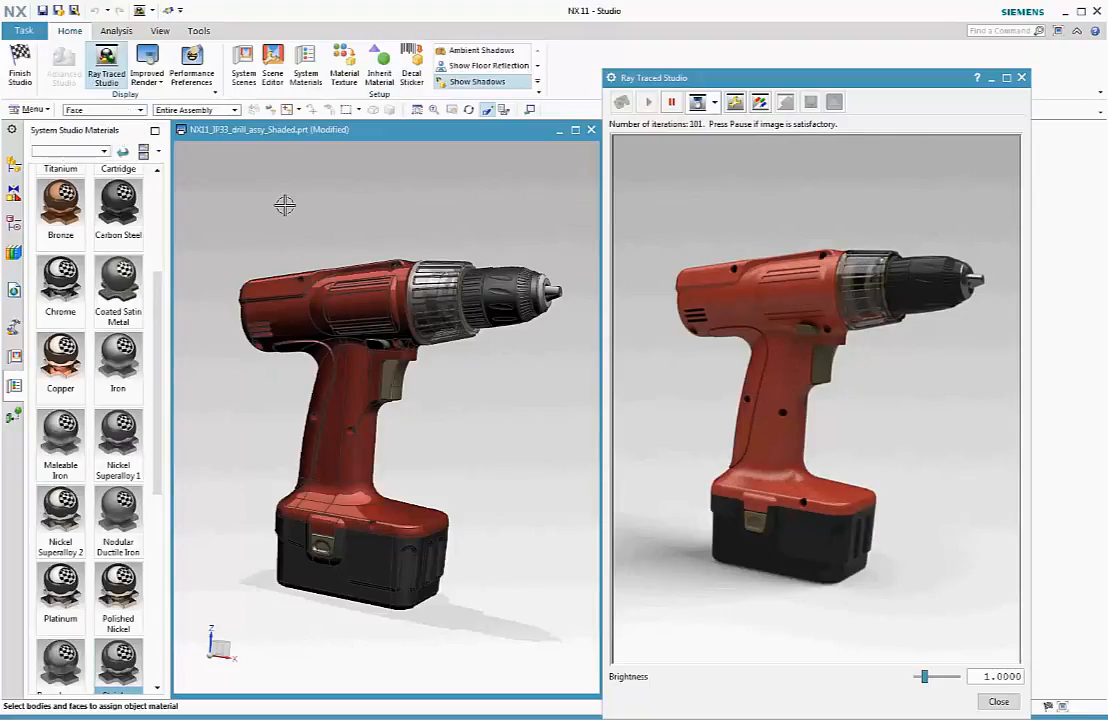
pyautogui.click(500, 296)
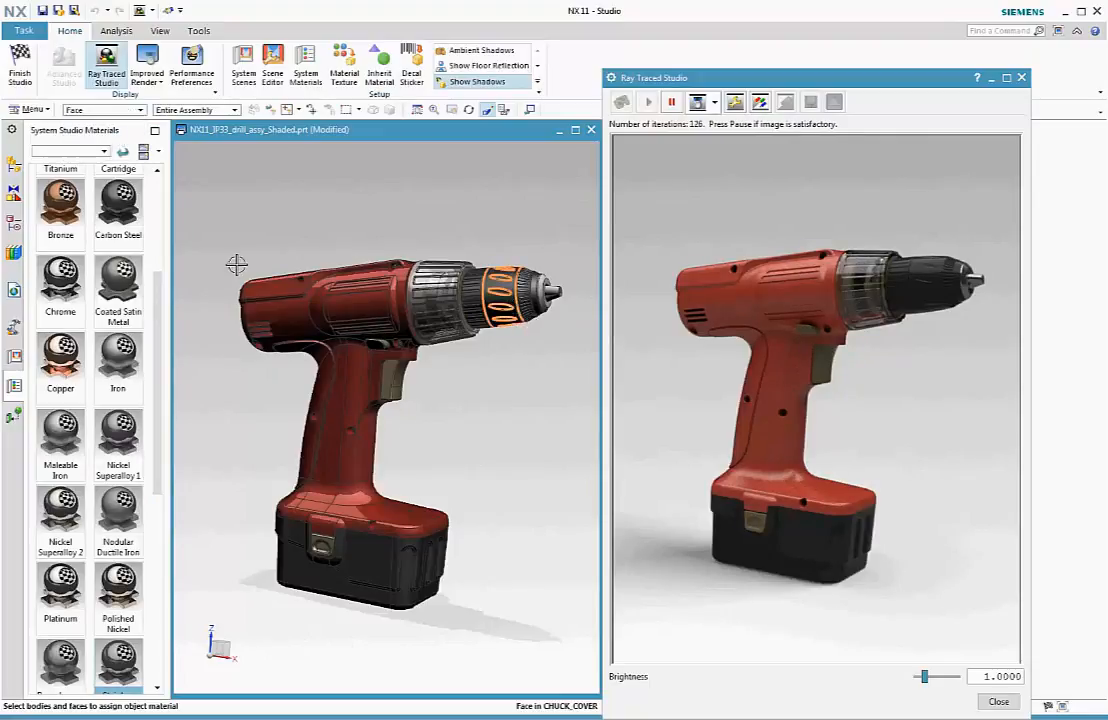
pyautogui.click(118, 282)
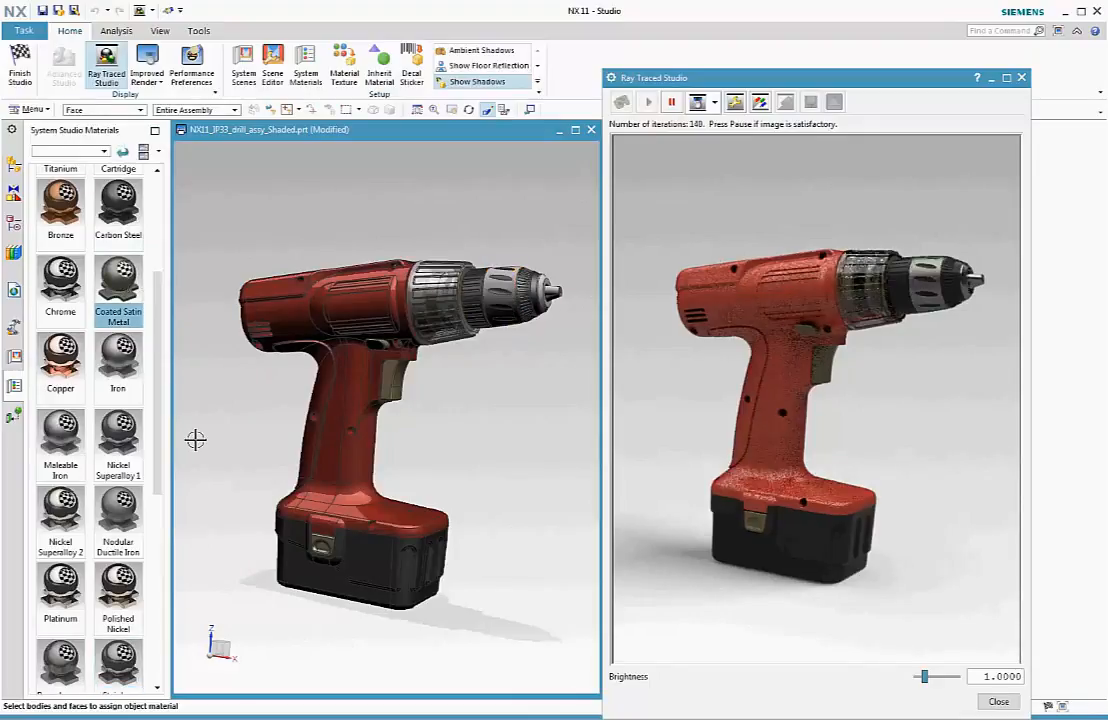
# - With selection limited to solid bodies, select all objects sharing the housing's material and change them to Coated Plastic Blue
pyautogui.moveTo(315, 652); pyautogui.dragTo(330, 658, button='middle')
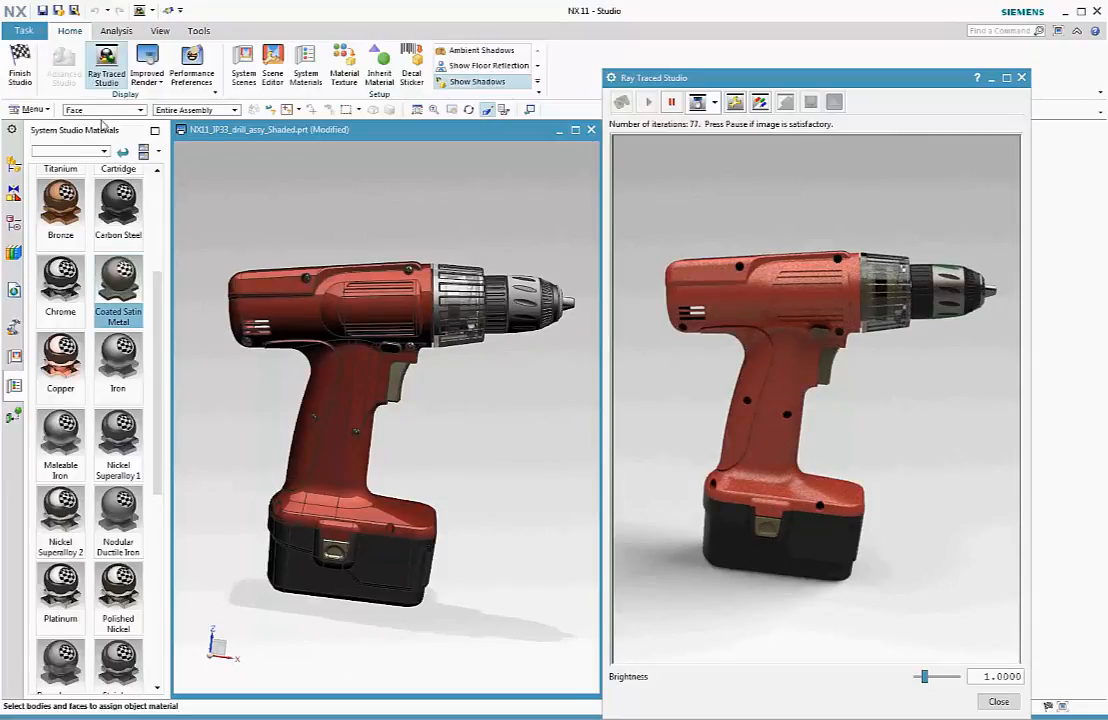
pyautogui.click(98, 111)
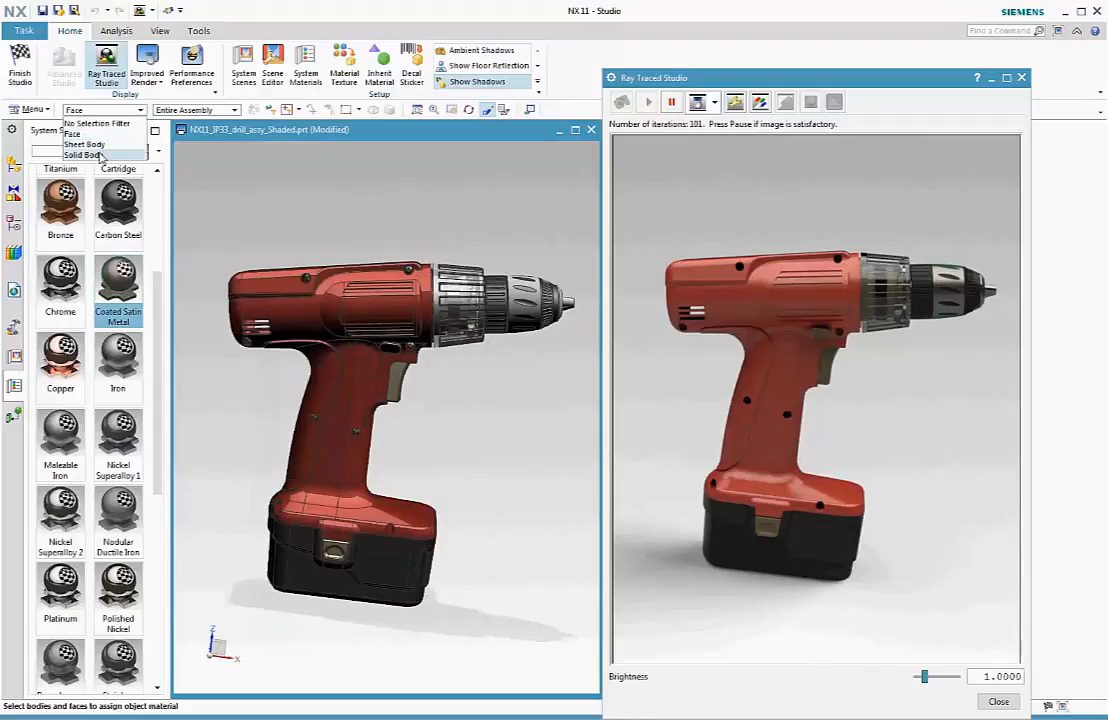
pyautogui.click(88, 155)
pyautogui.rightClick(260, 289)
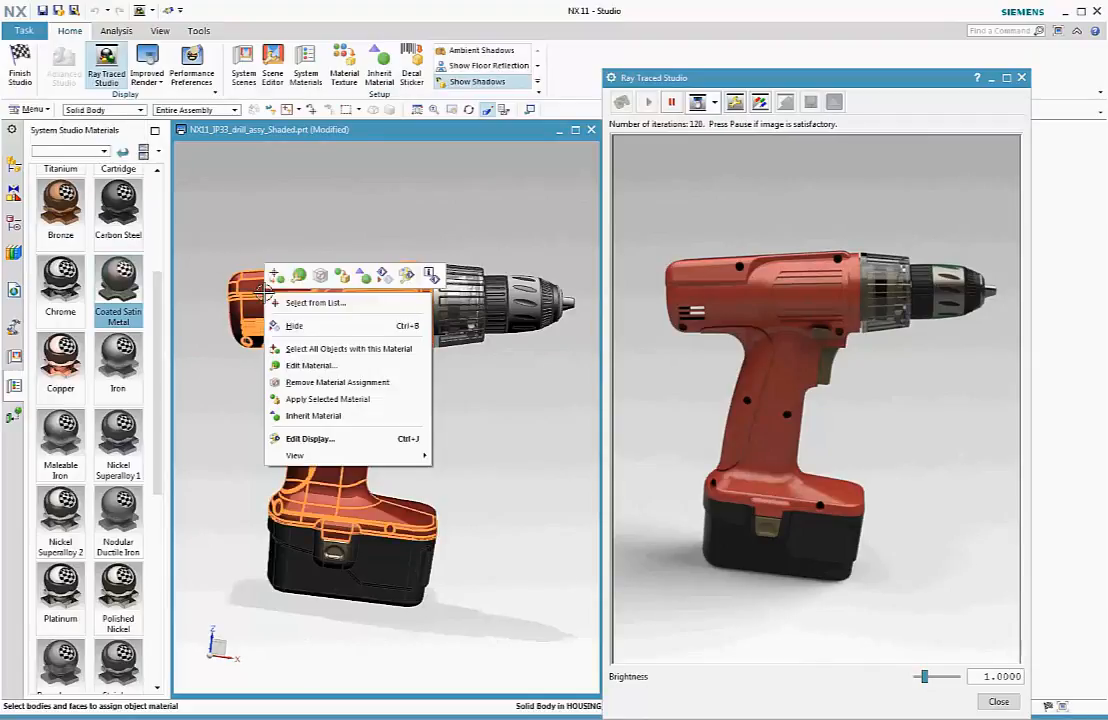
pyautogui.click(275, 276)
pyautogui.moveTo(158, 338); pyautogui.dragTo(159, 246)
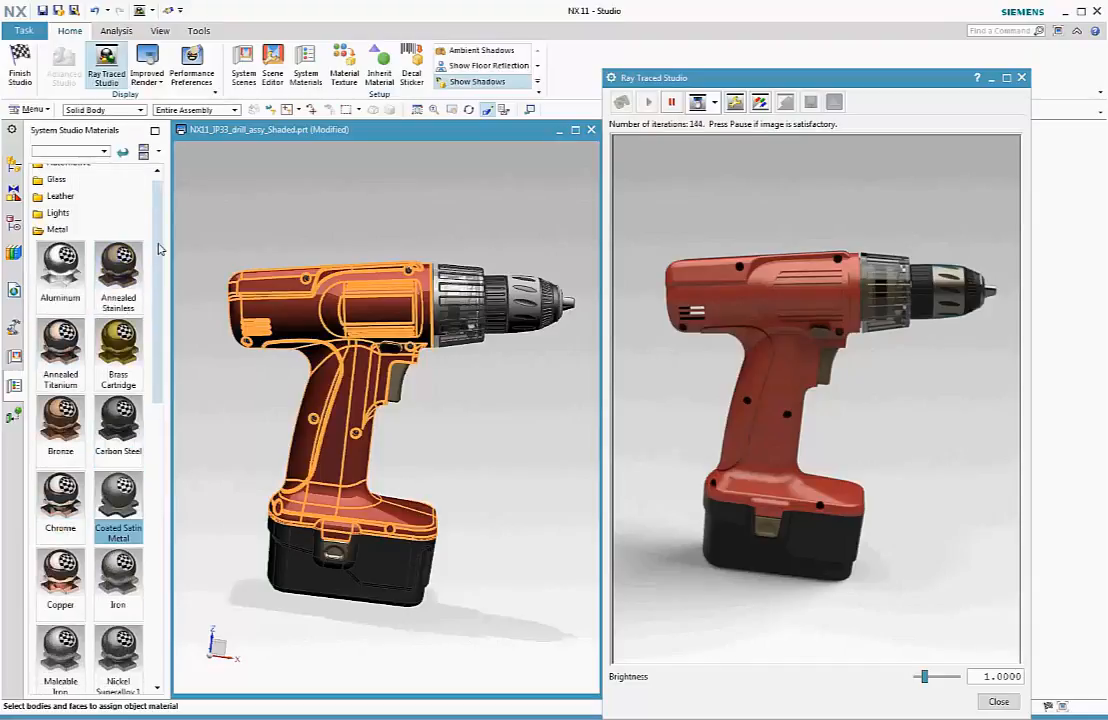
pyautogui.click(57, 229)
pyautogui.click(57, 323)
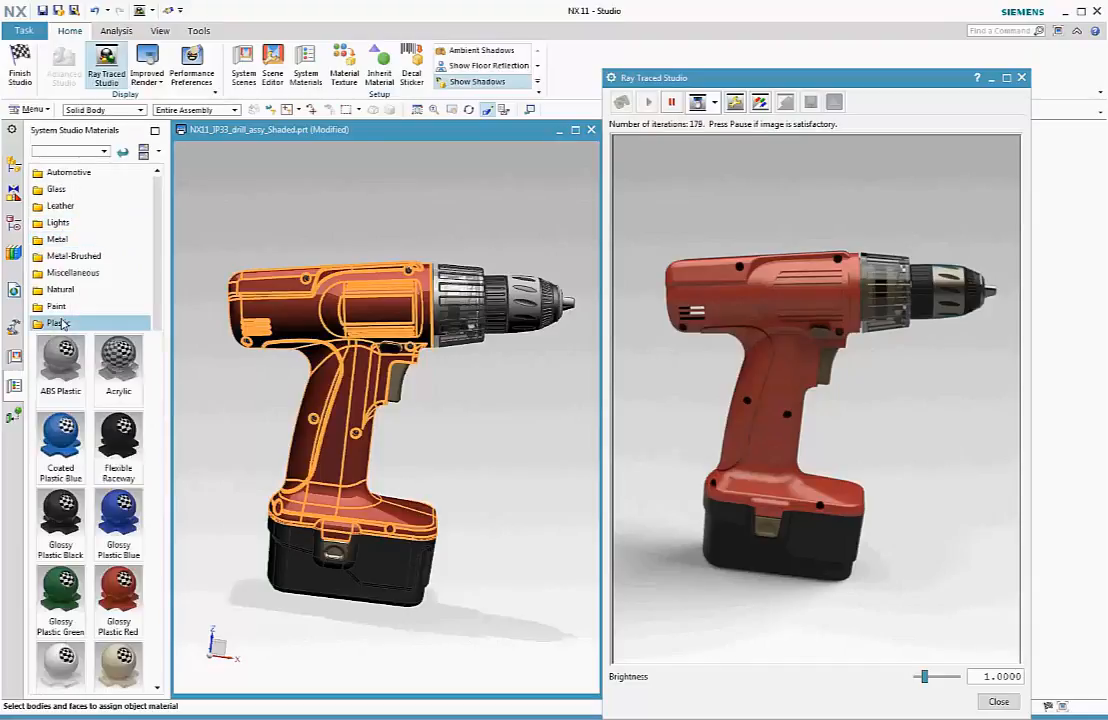
pyautogui.click(60, 440)
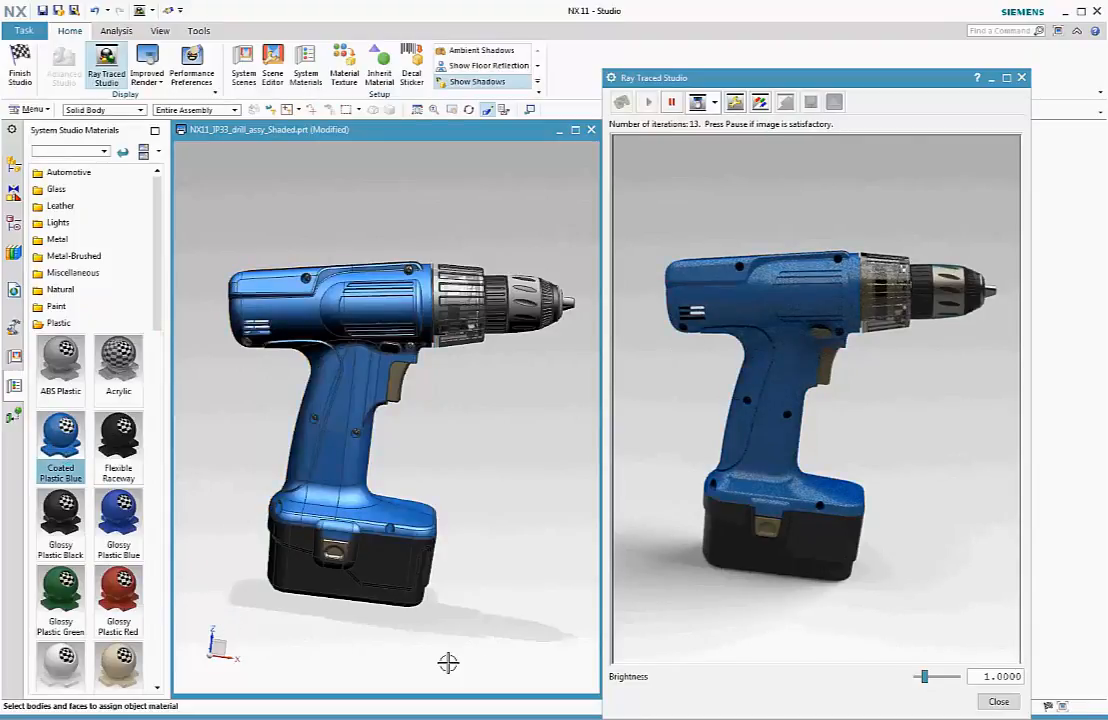
pyautogui.moveTo(477, 664)
pyautogui.mouseDown(button='middle')
pyautogui.moveTo(335, 661)
pyautogui.moveTo(462, 663)
pyautogui.mouseUp(button='middle')
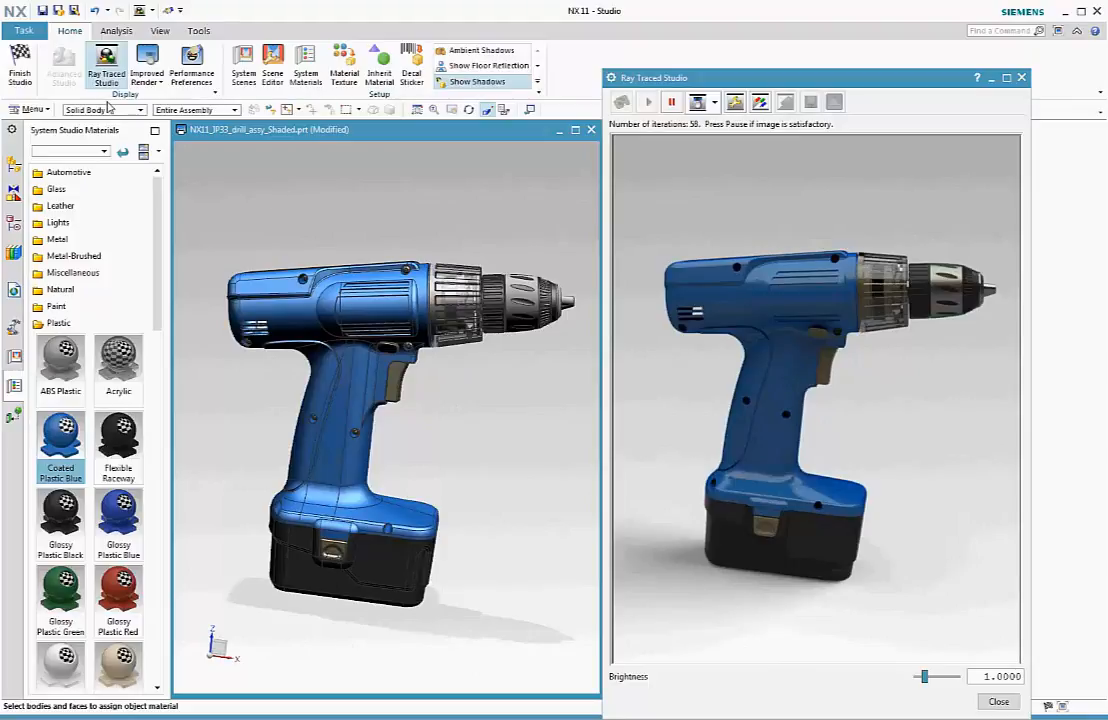
# - Finish the Studio task and check the housing component's available modeling commands while the ray-traced preview keeps running
pyautogui.click(10, 62)
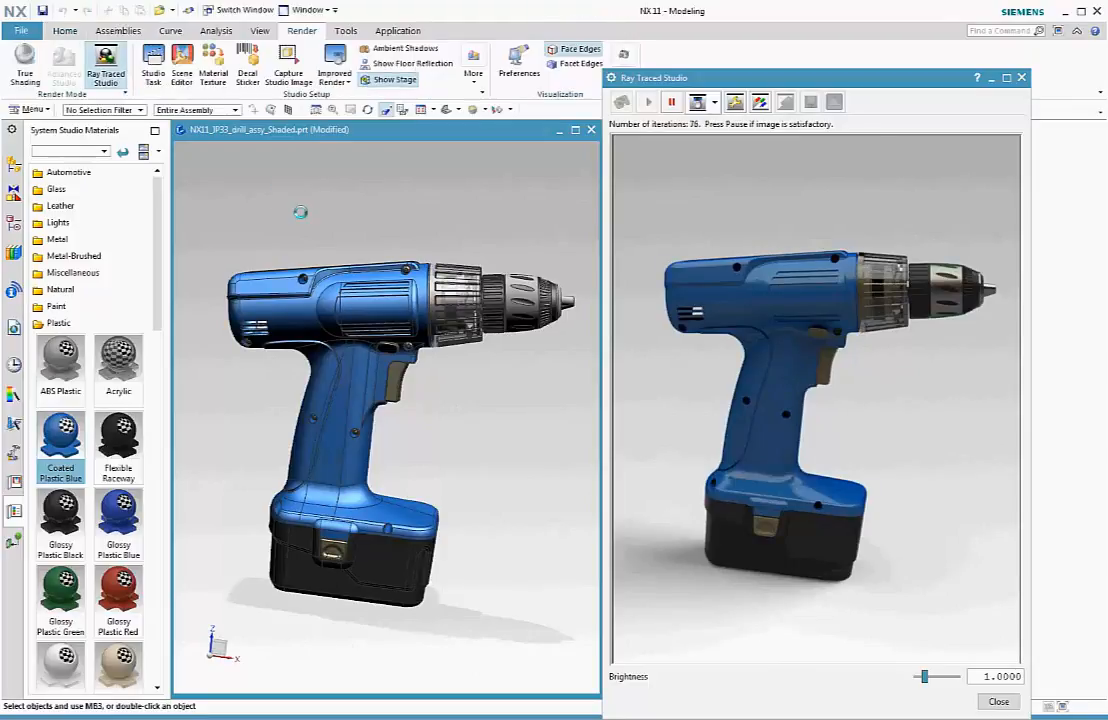
pyautogui.moveTo(472, 643)
pyautogui.mouseDown(button='middle')
pyautogui.moveTo(448, 648)
pyautogui.moveTo(463, 653)
pyautogui.moveTo(388, 460)
pyautogui.mouseUp(button='middle')
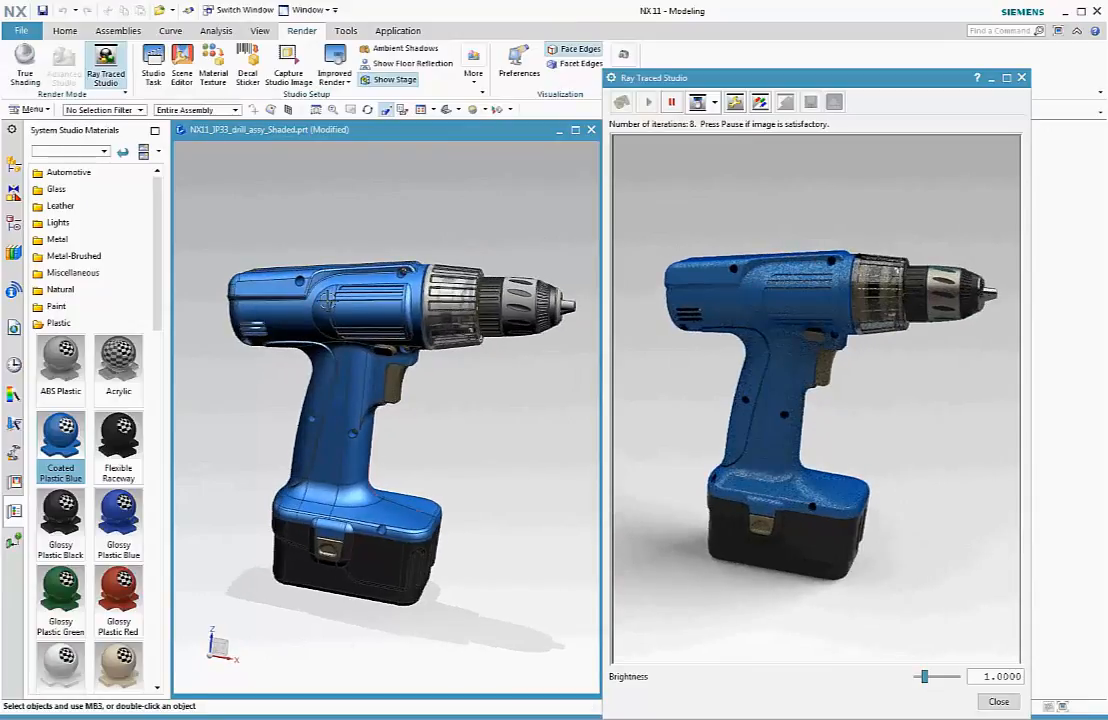
pyautogui.rightClick(338, 284)
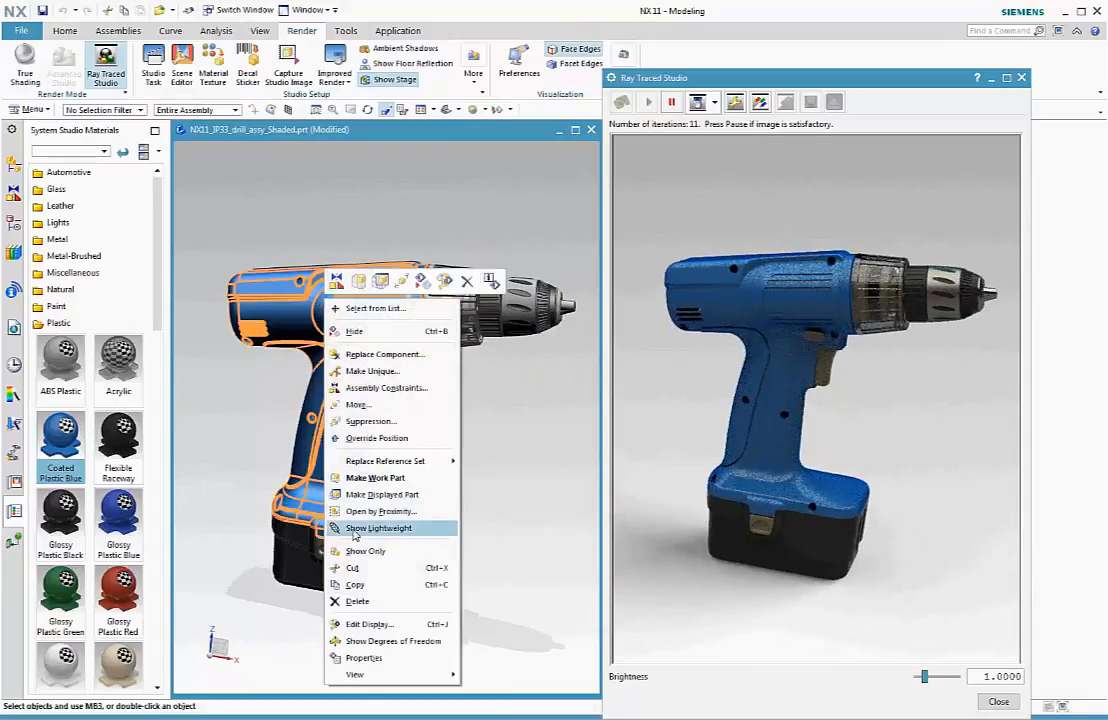
pyautogui.click(510, 517)
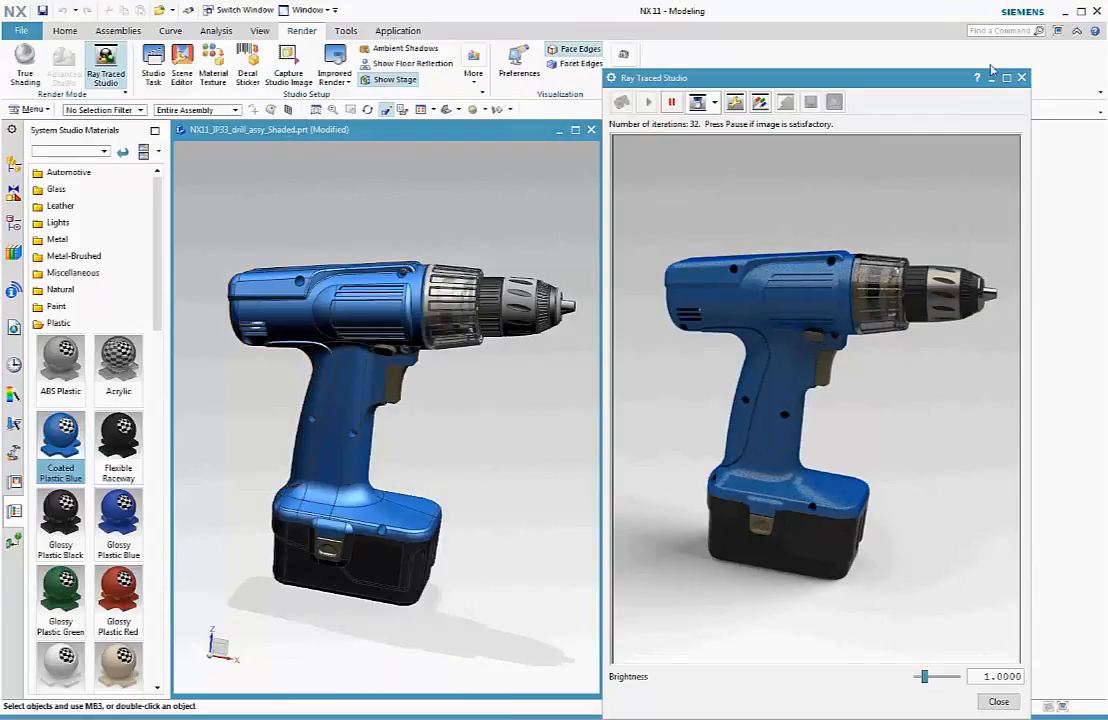
# - Close the ray-traced preview and switch to the drill_assy_NX11_IP27_HDRI-LightingStudio part
pyautogui.click(1020, 77)
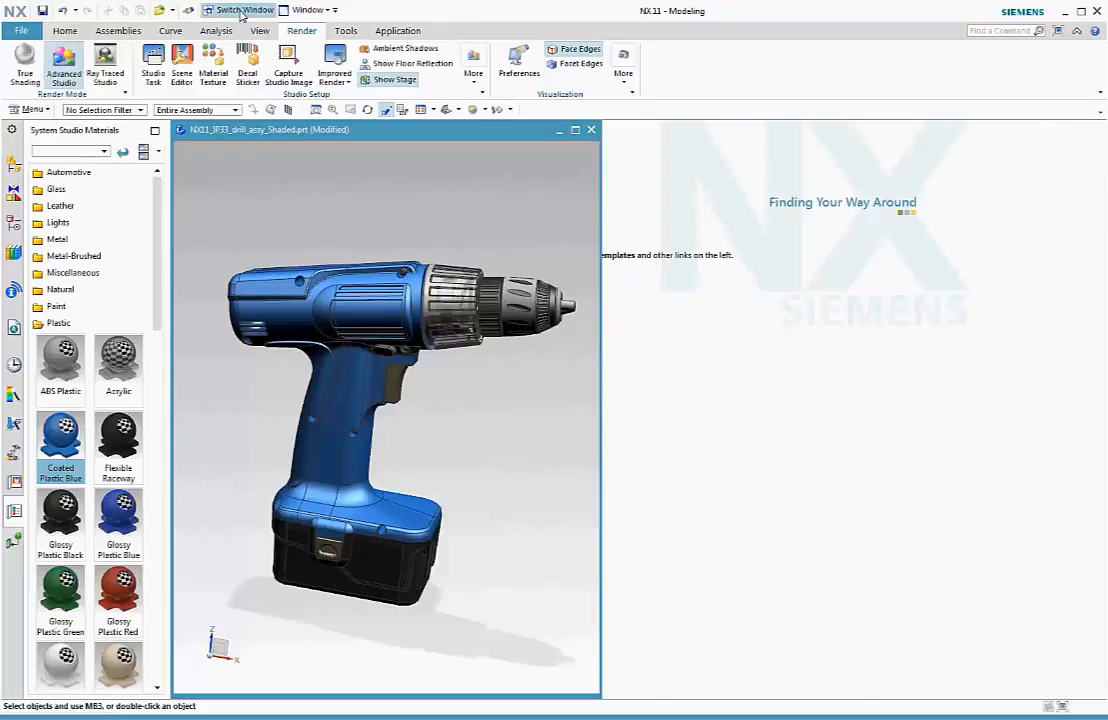
pyautogui.click(232, 9)
pyautogui.click(594, 325)
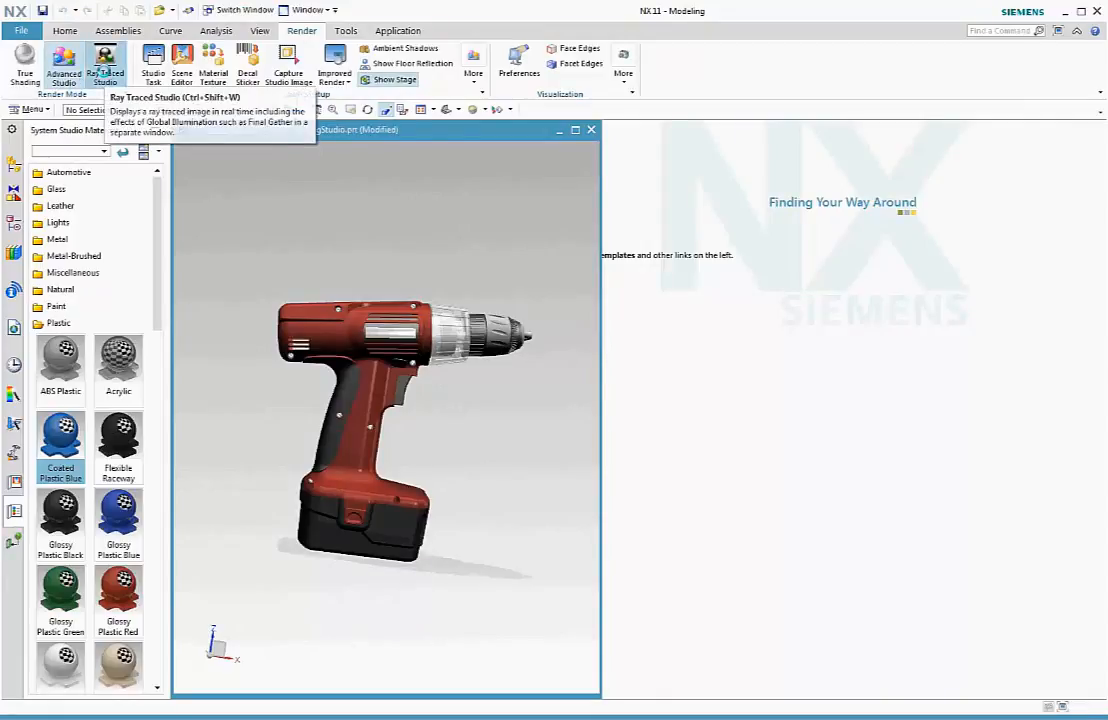
# - Start Ray Traced Studio for the red drill and frame the whole tool in the preview
pyautogui.click(104, 73)
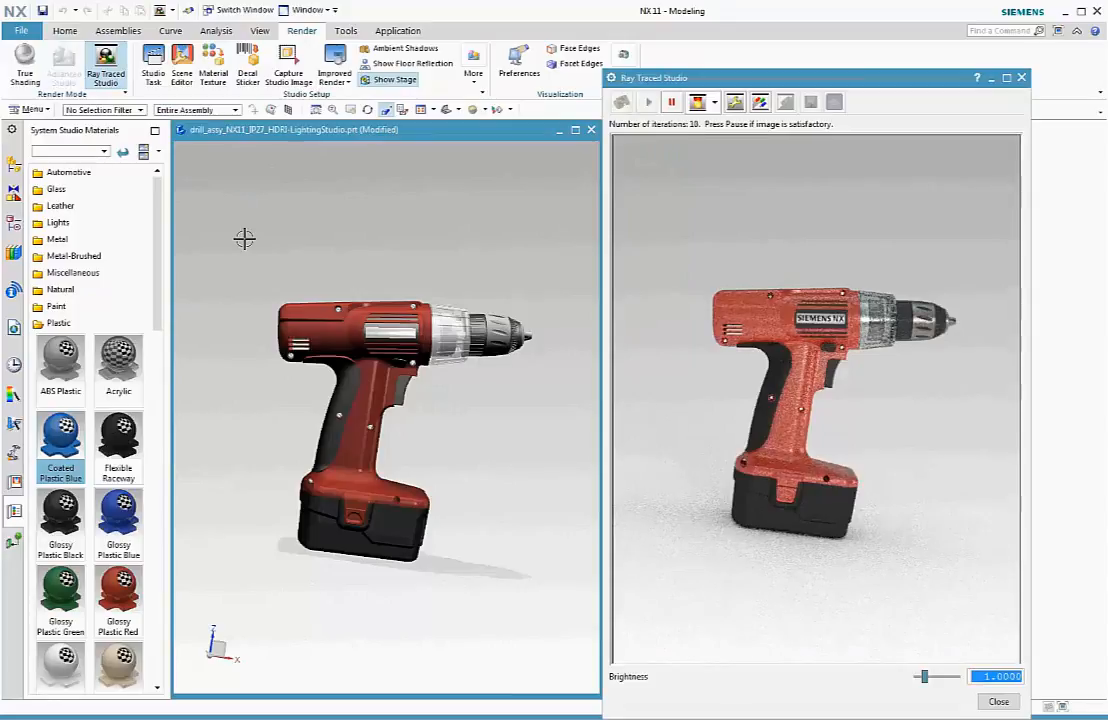
pyautogui.scroll(2, 289, 372)
pyautogui.scroll(2, 289, 372)
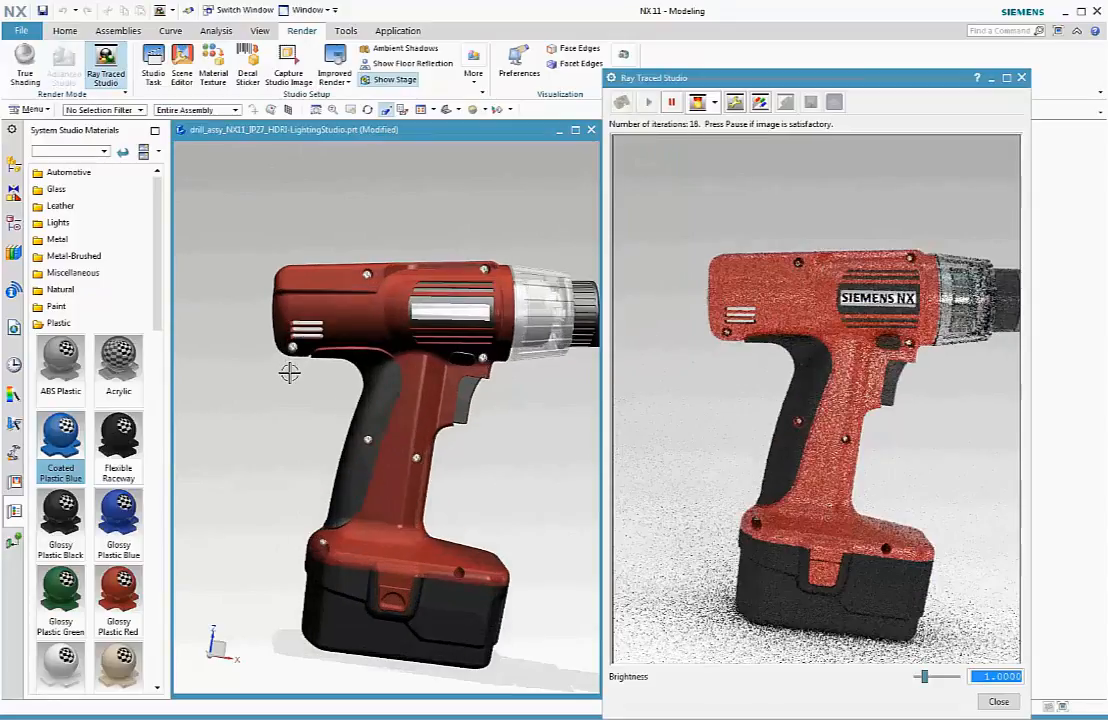
pyautogui.keyDown('shift'); pyautogui.moveTo(551, 470); pyautogui.dragTo(471, 451, button='middle'); pyautogui.keyUp('shift')
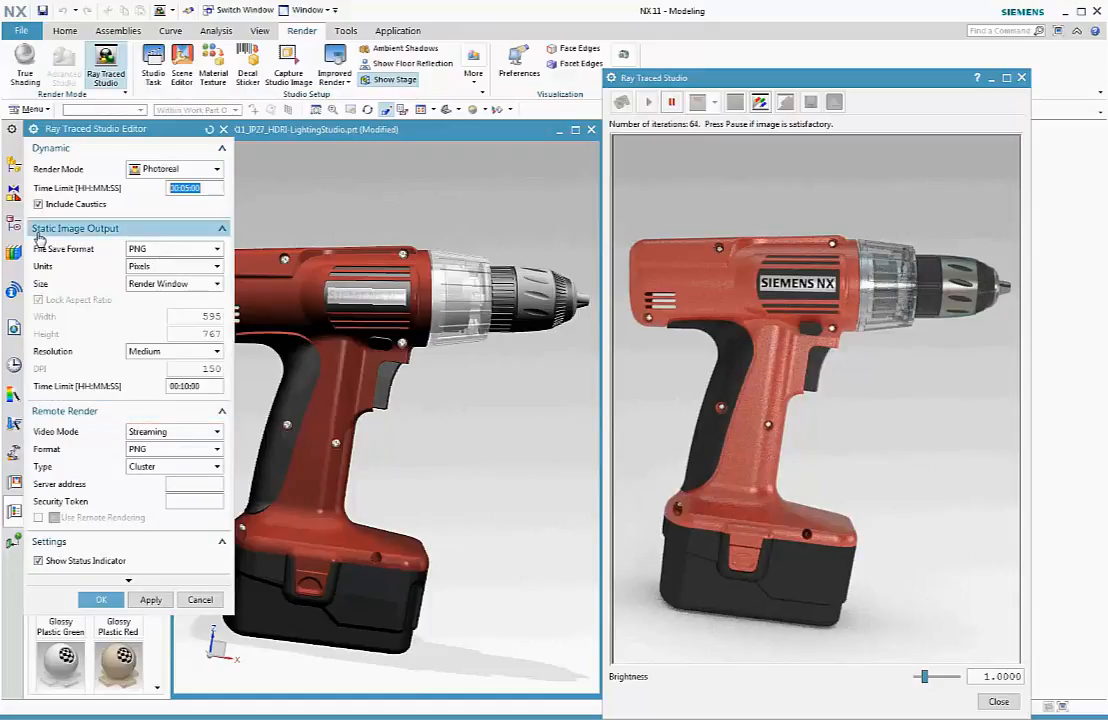
# - Review the static image output format and size options, keeping PNG and Render Window, and accept the ray-traced studio settings
pyautogui.click(150, 249)
pyautogui.click(150, 254)
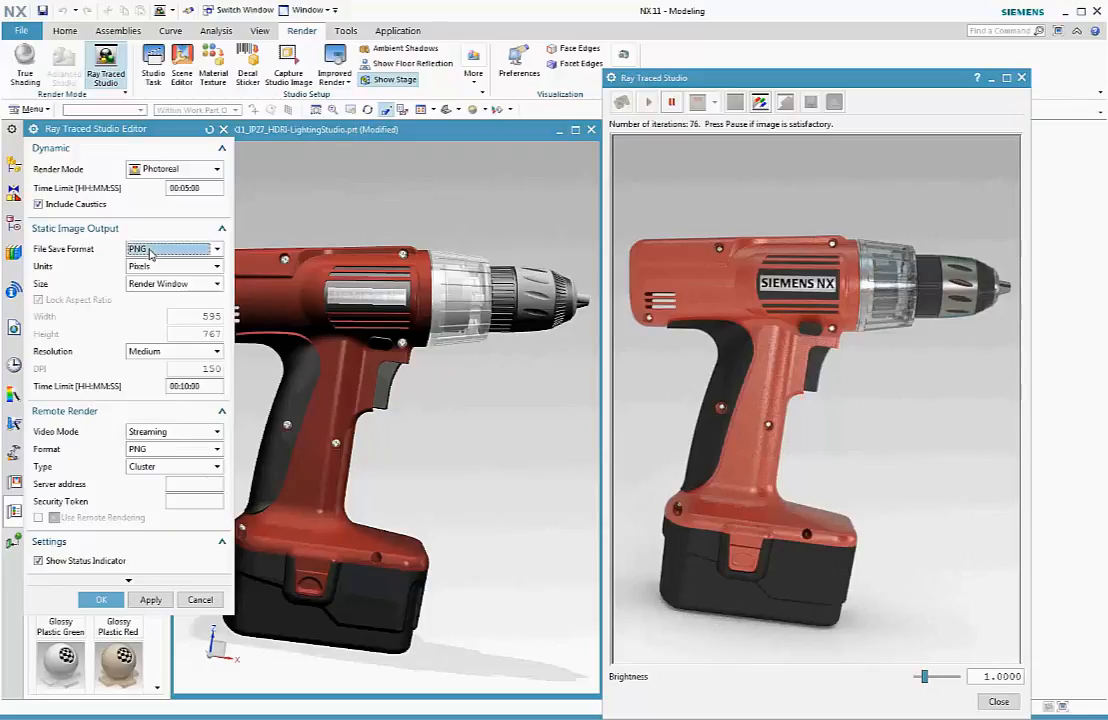
pyautogui.click(148, 287)
pyautogui.click(148, 287)
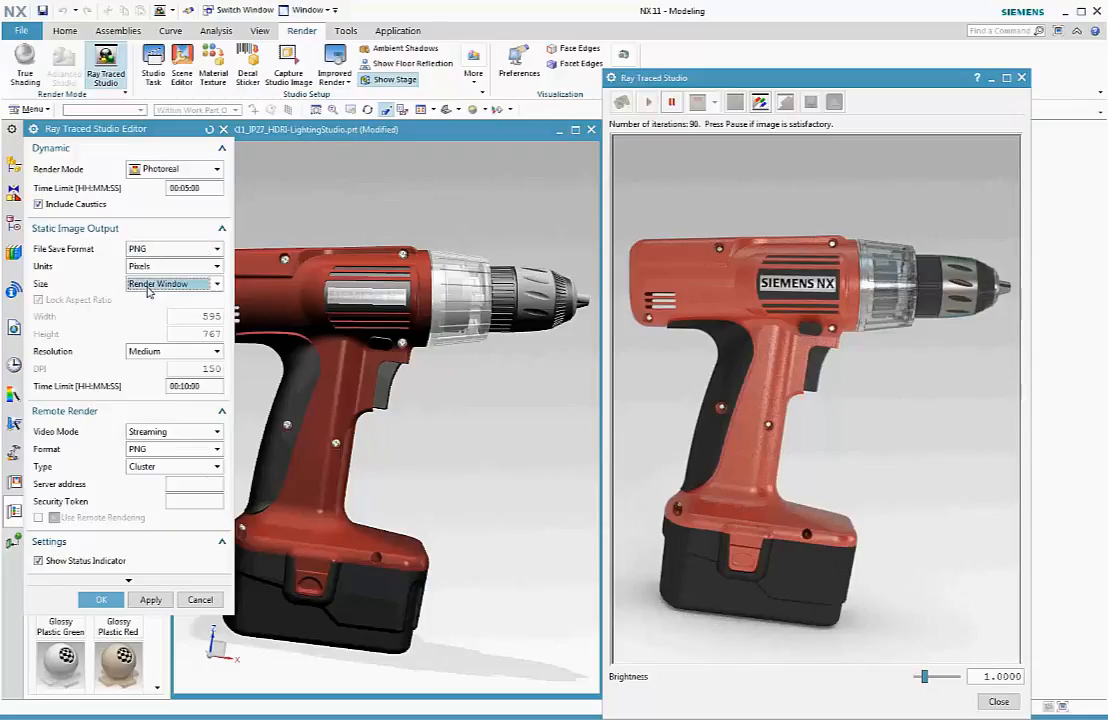
pyautogui.click(96, 602)
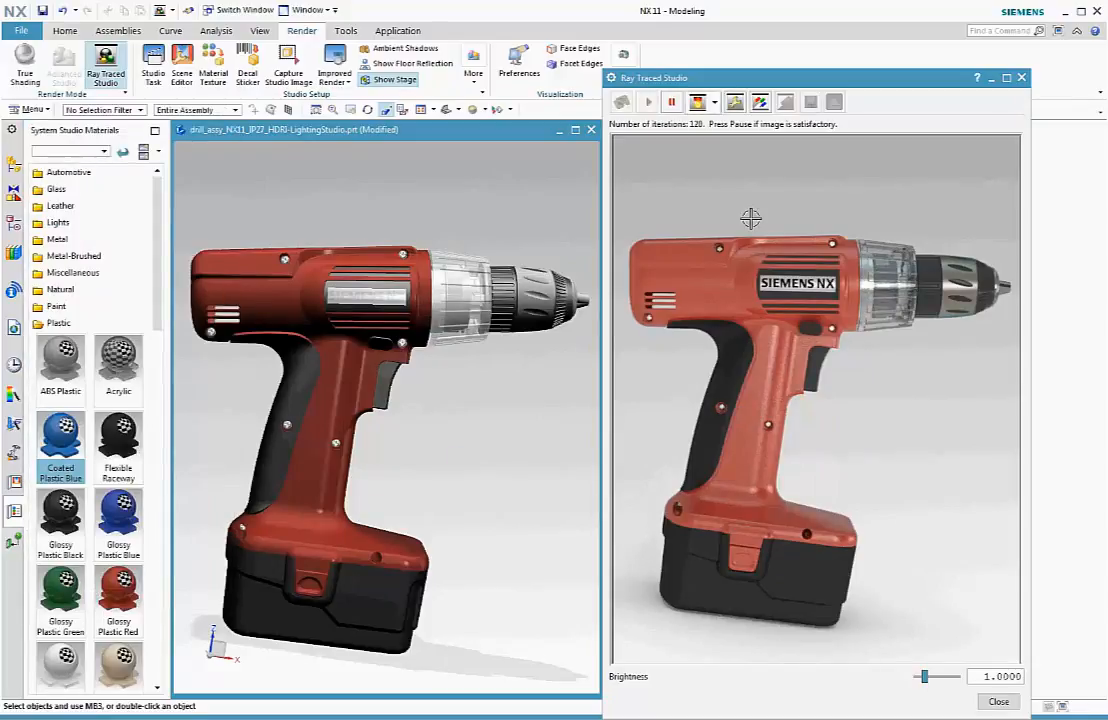
# - Render a static ray-traced image, pausing its refinement, and save it as the PNG file drill_assy_NX11_IP27_HDRI-LightingStudio3.png
pyautogui.click(759, 103)
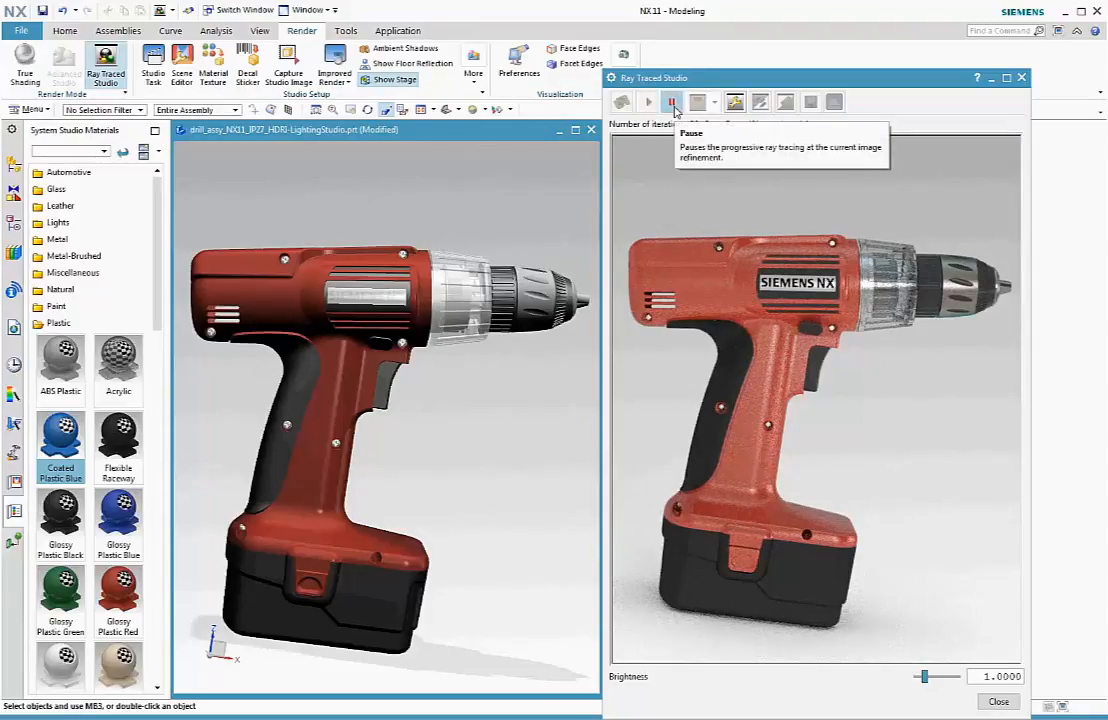
pyautogui.click(672, 104)
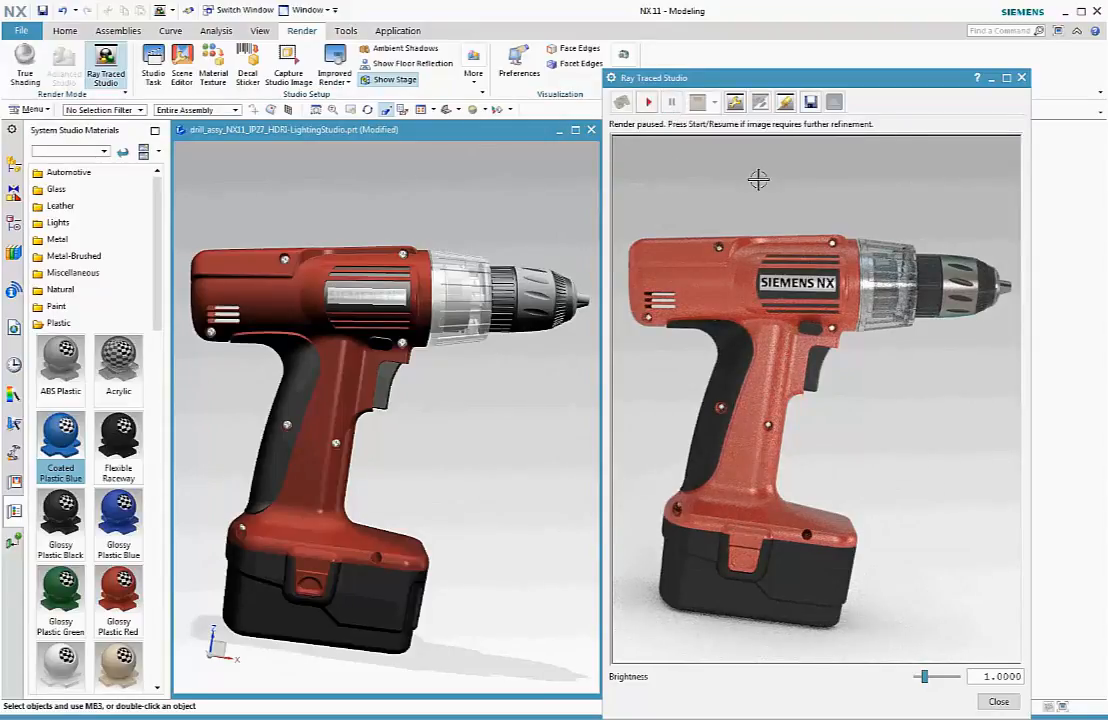
pyautogui.click(810, 102)
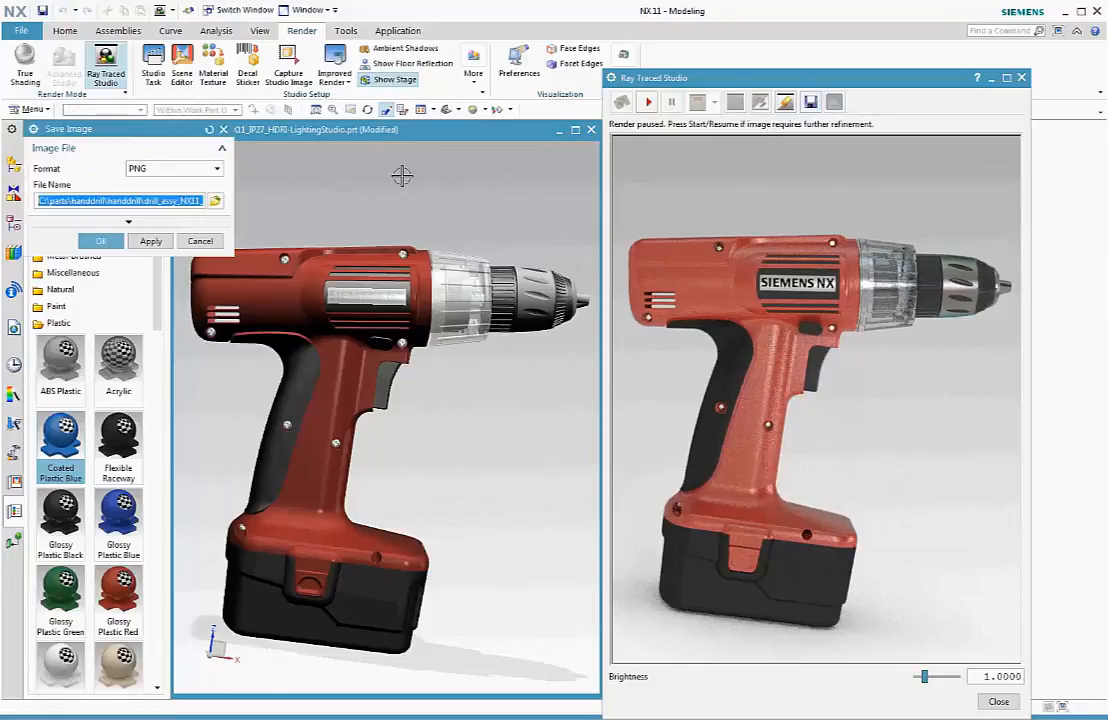
pyautogui.moveTo(181, 200); pyautogui.dragTo(238, 197)
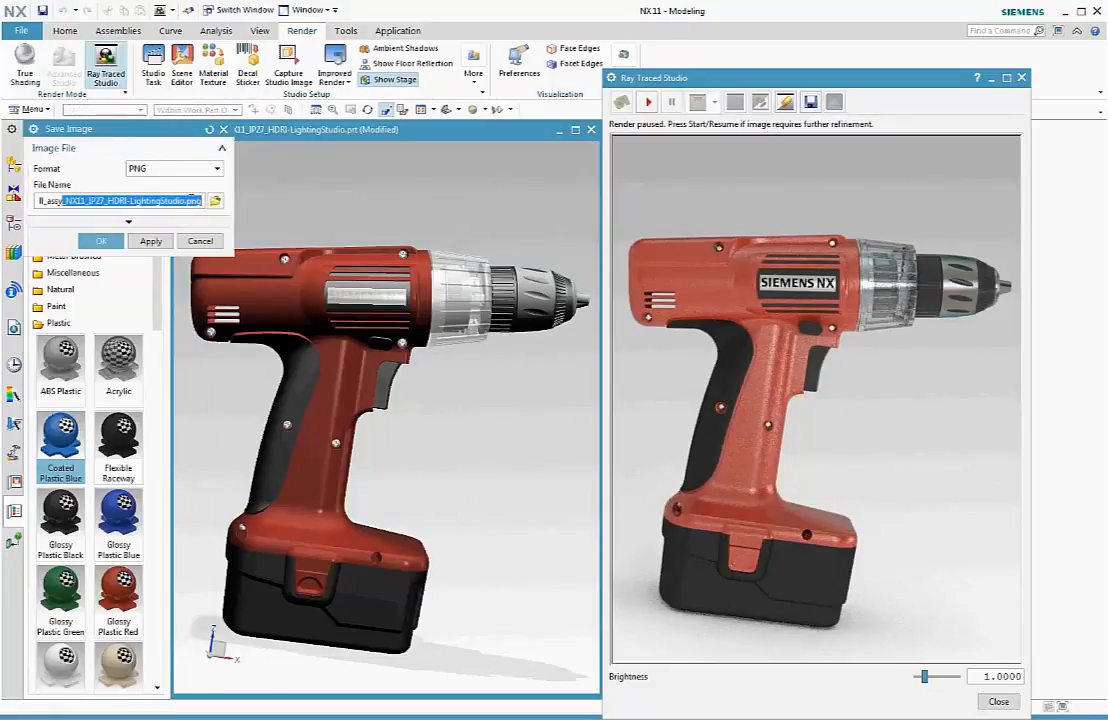
pyautogui.click(186, 199)
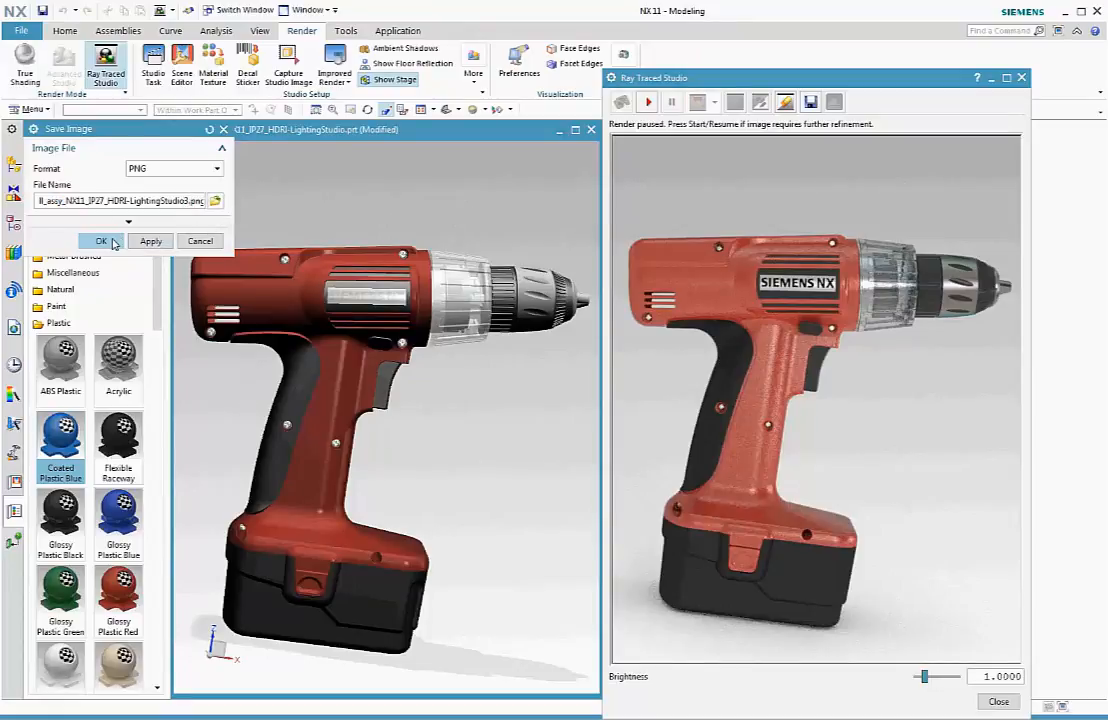
pyautogui.click(100, 241)
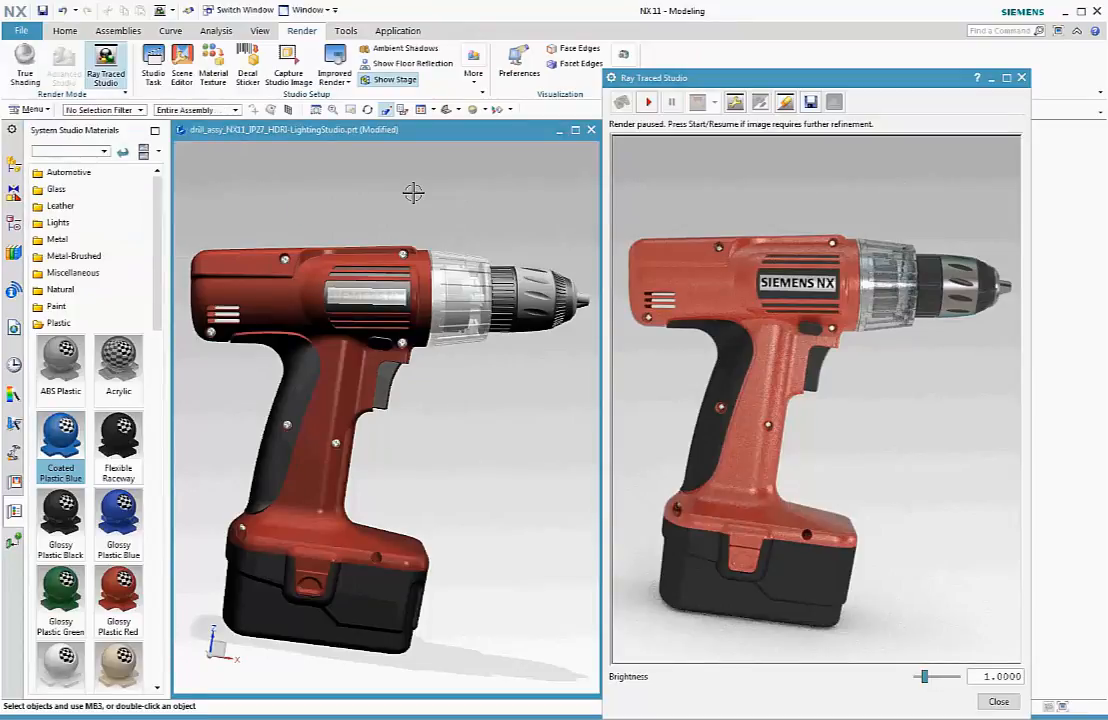
# - Return the ray-traced preview to dynamic rendering and orbit the drill to a slightly different angle
pyautogui.click(785, 101)
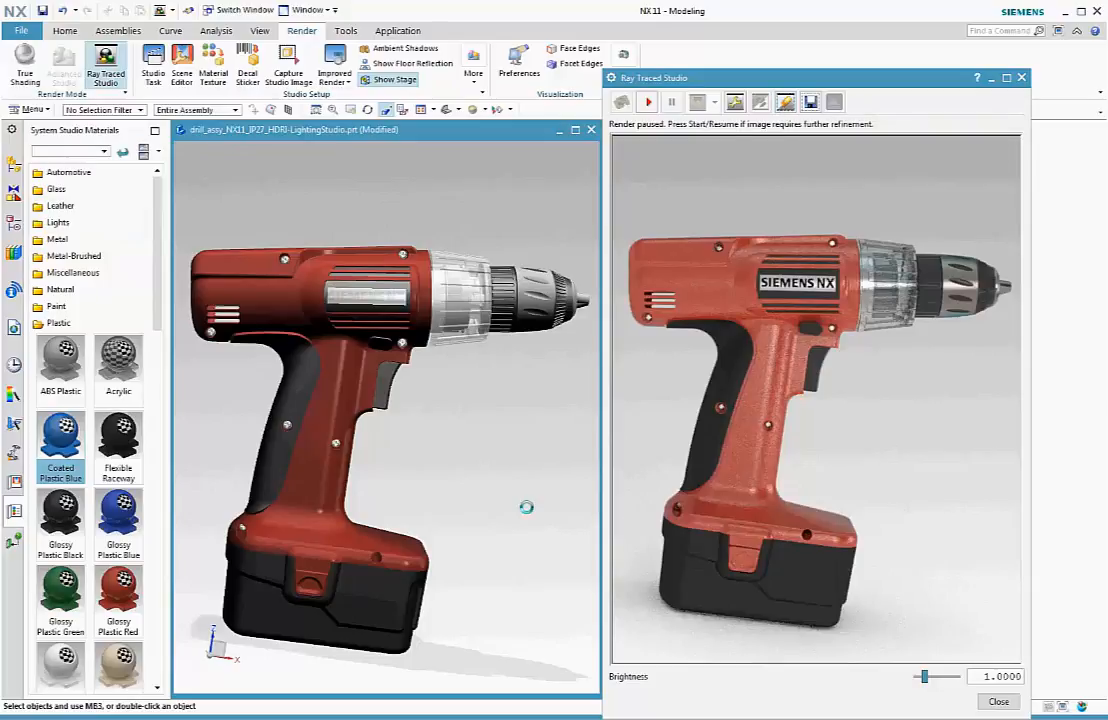
pyautogui.moveTo(524, 571)
pyautogui.mouseDown(button='middle')
pyautogui.moveTo(506, 566)
pyautogui.moveTo(513, 574)
pyautogui.mouseUp(button='middle')
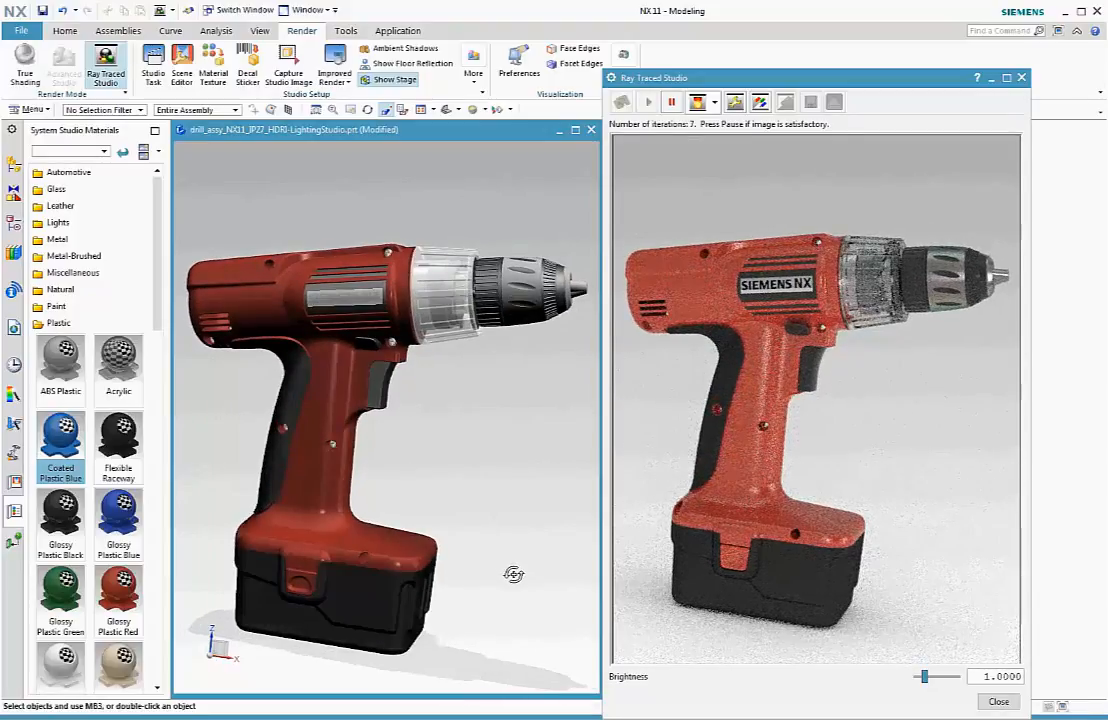